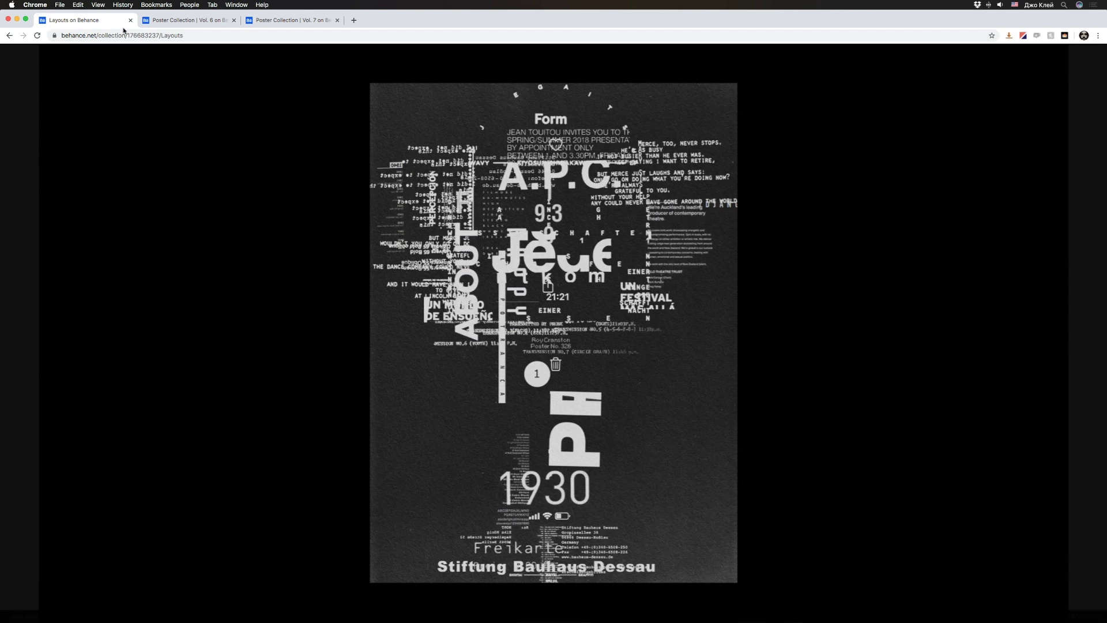
Step: Review the Vol. 6 and Vol. 7 reference posters, stop the preview, and solo the Matte layer
left_click(178, 20)
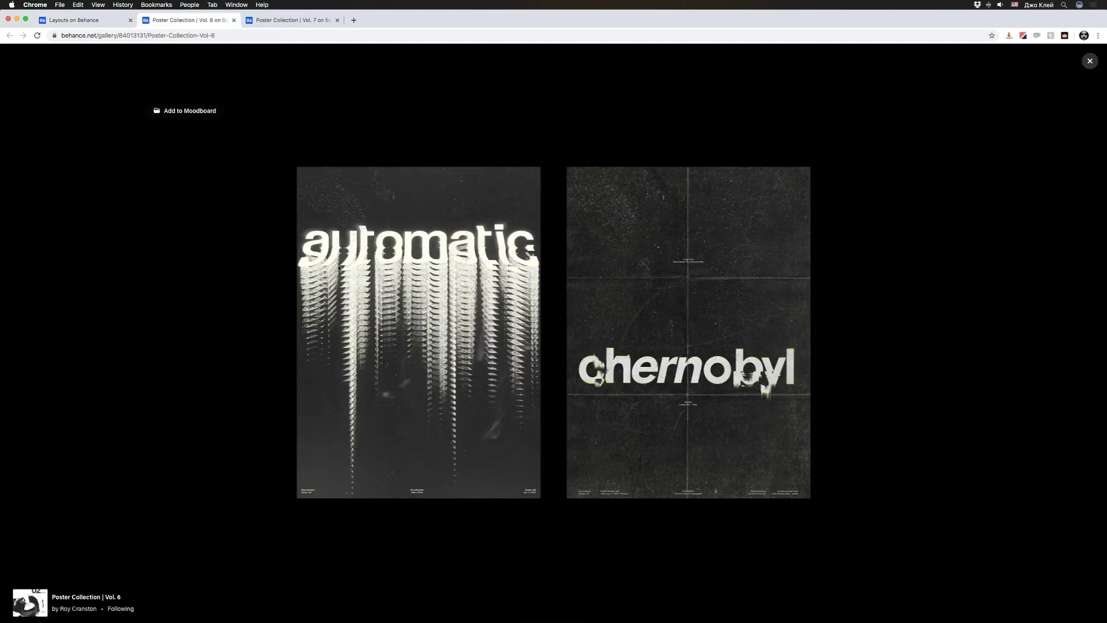
left_click(293, 20)
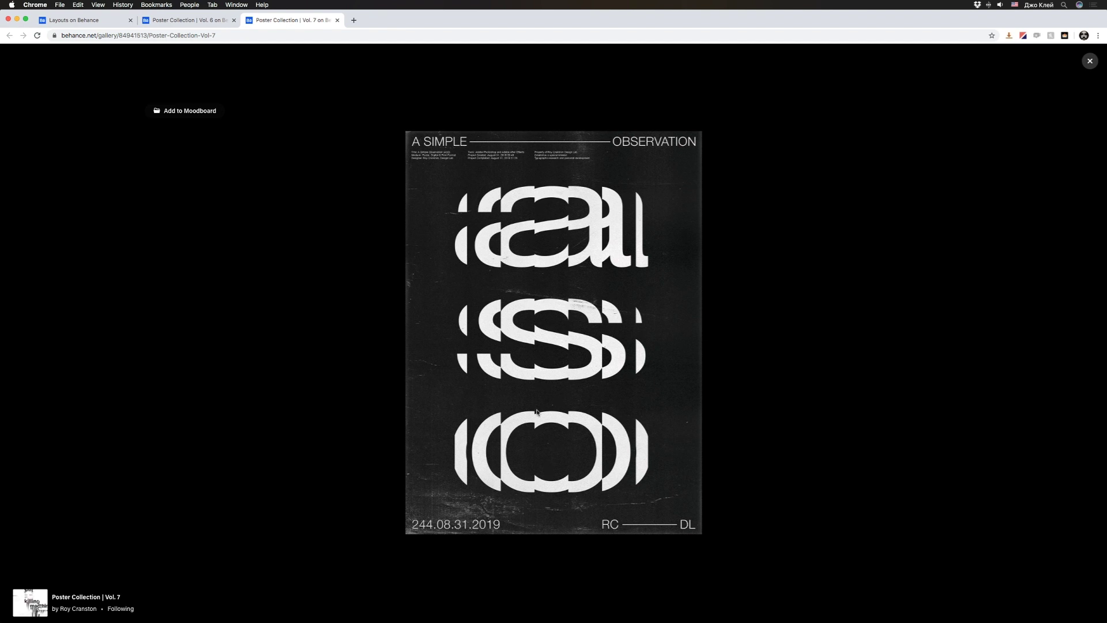
left_click(199, 22)
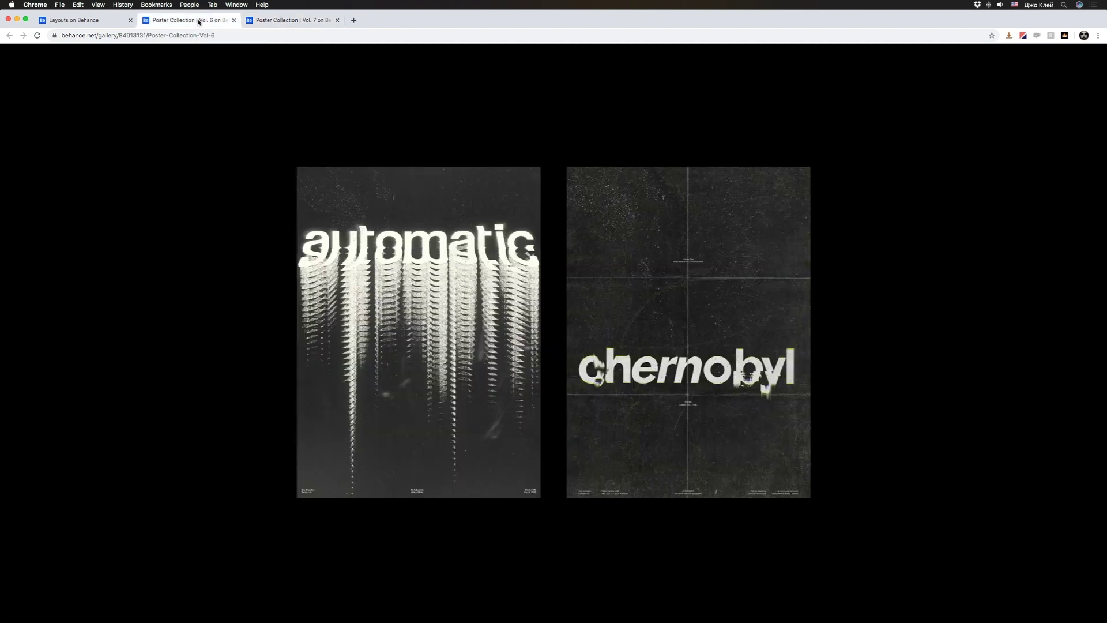
left_click(96, 22)
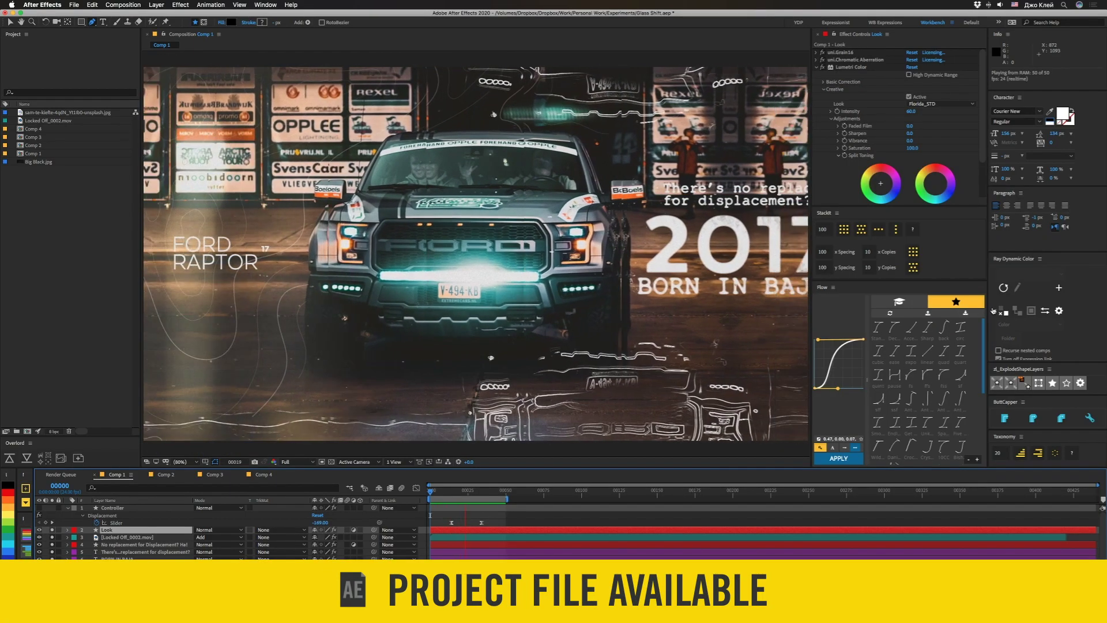
key("space")
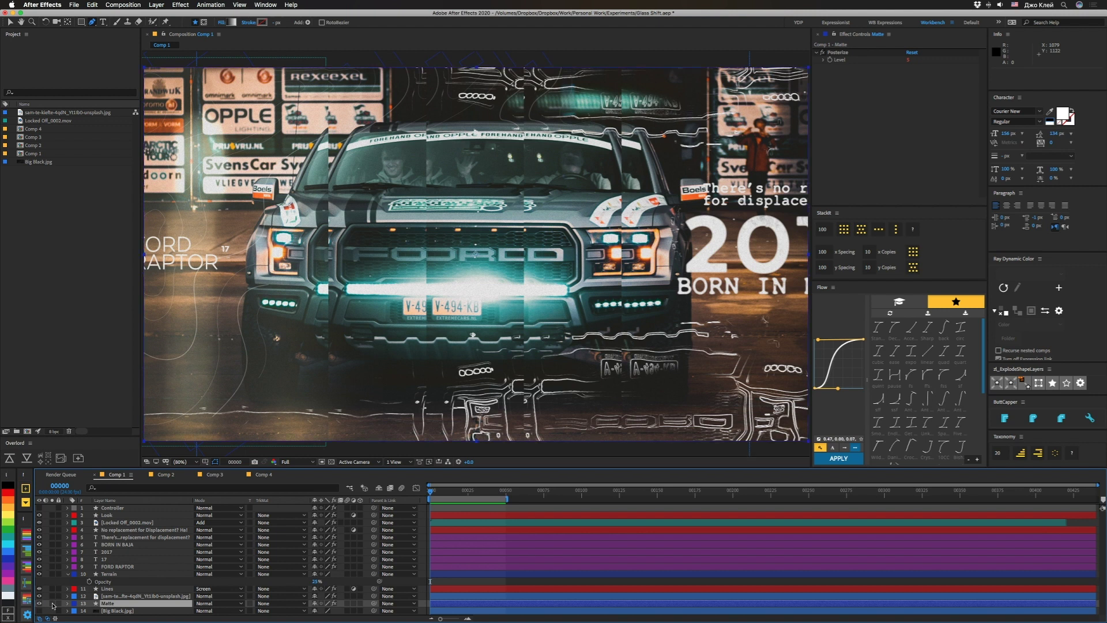
left_click(52, 604)
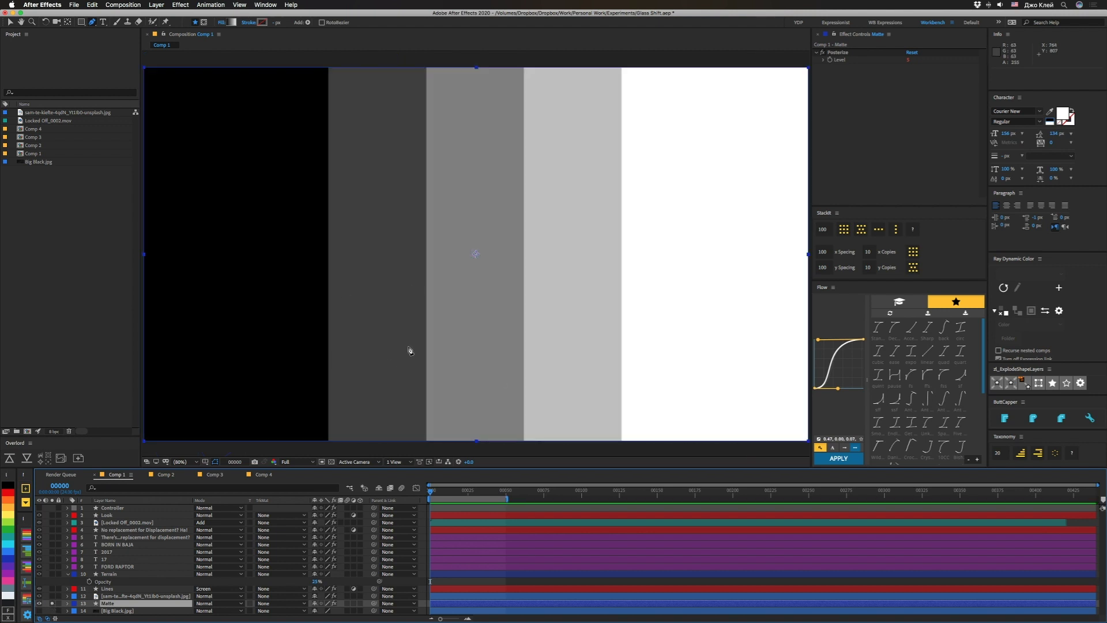
left_click(823, 53)
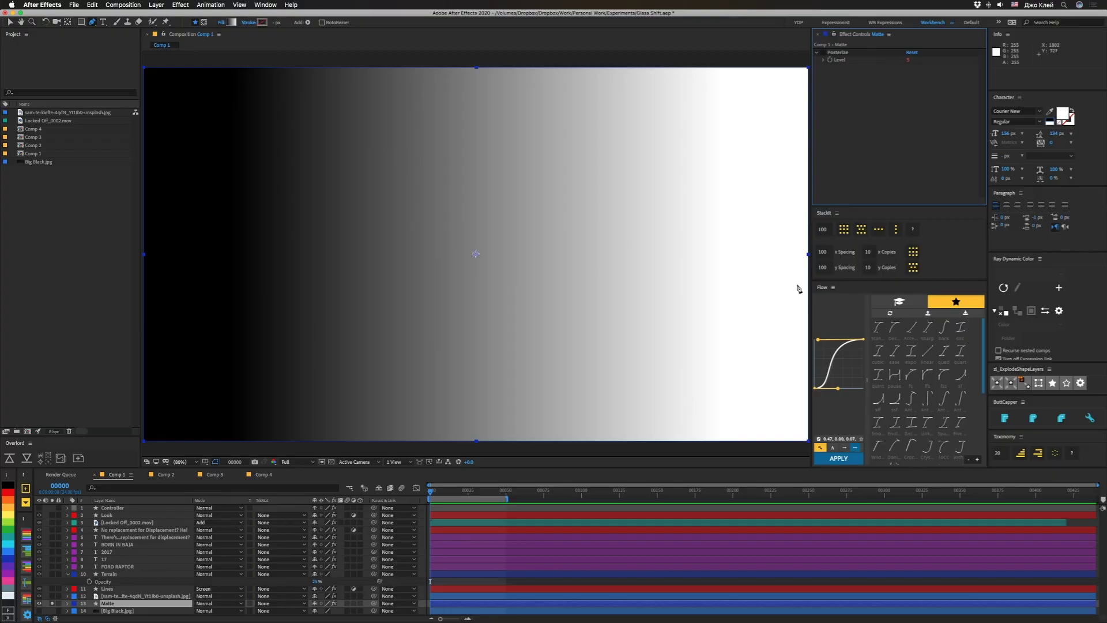
left_click(823, 52)
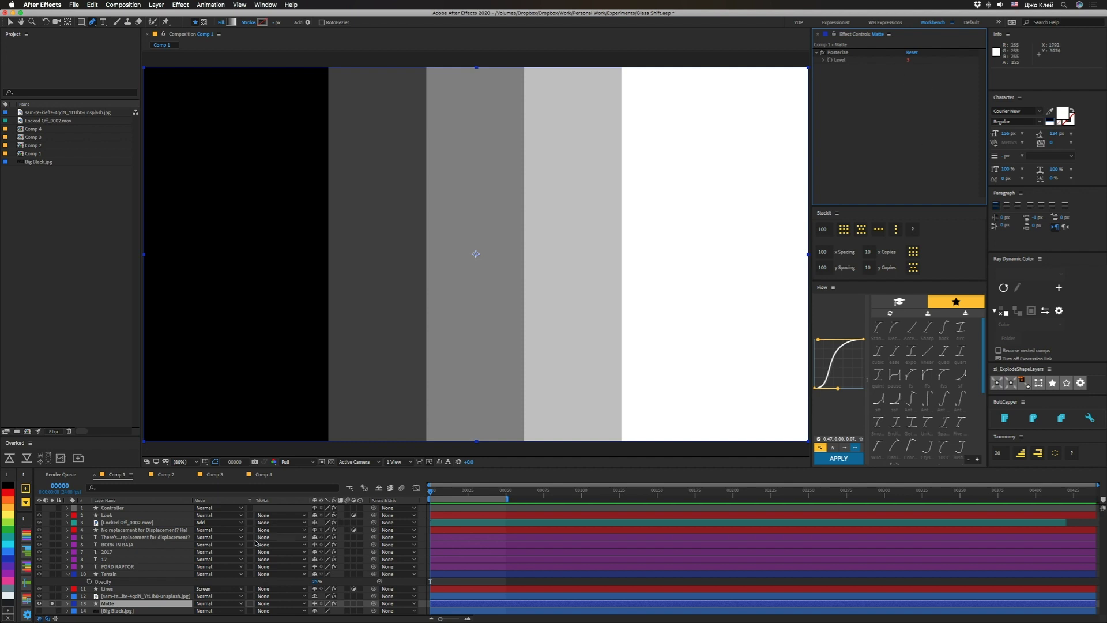
left_click(51, 604)
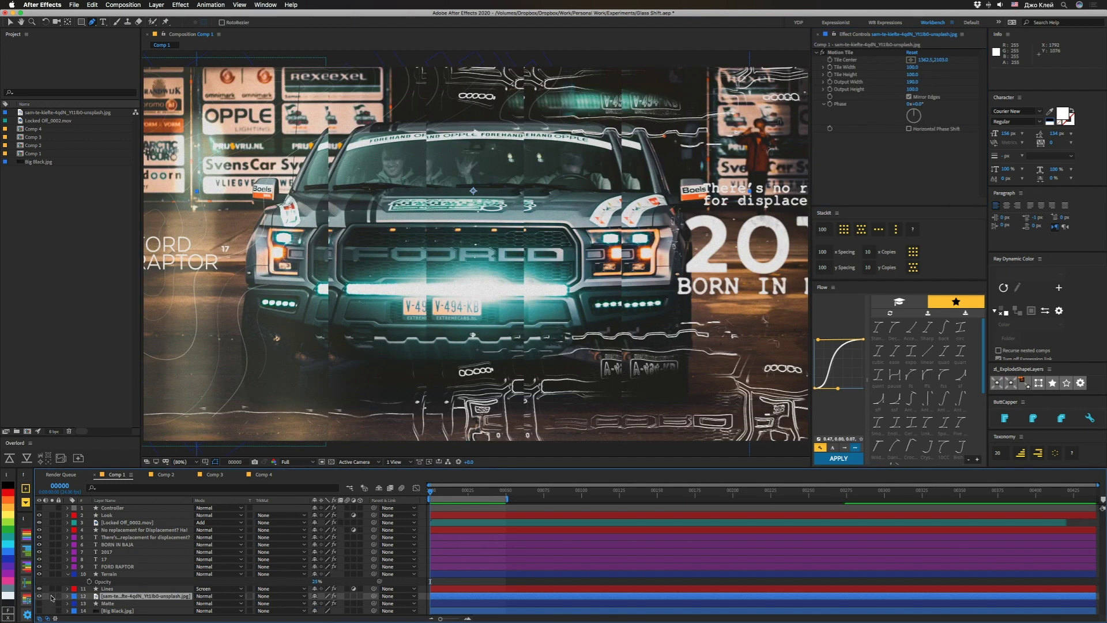
Step: Solo the truck photo, compare it with Motion Tile off and on, then unsolo it
left_click(51, 596)
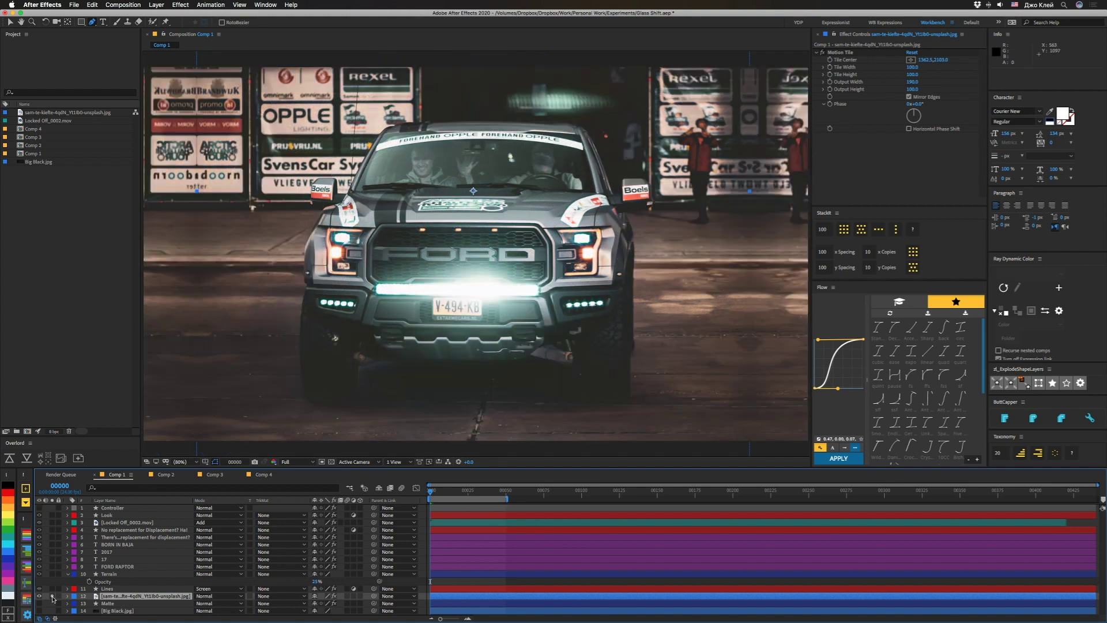
left_click(818, 53)
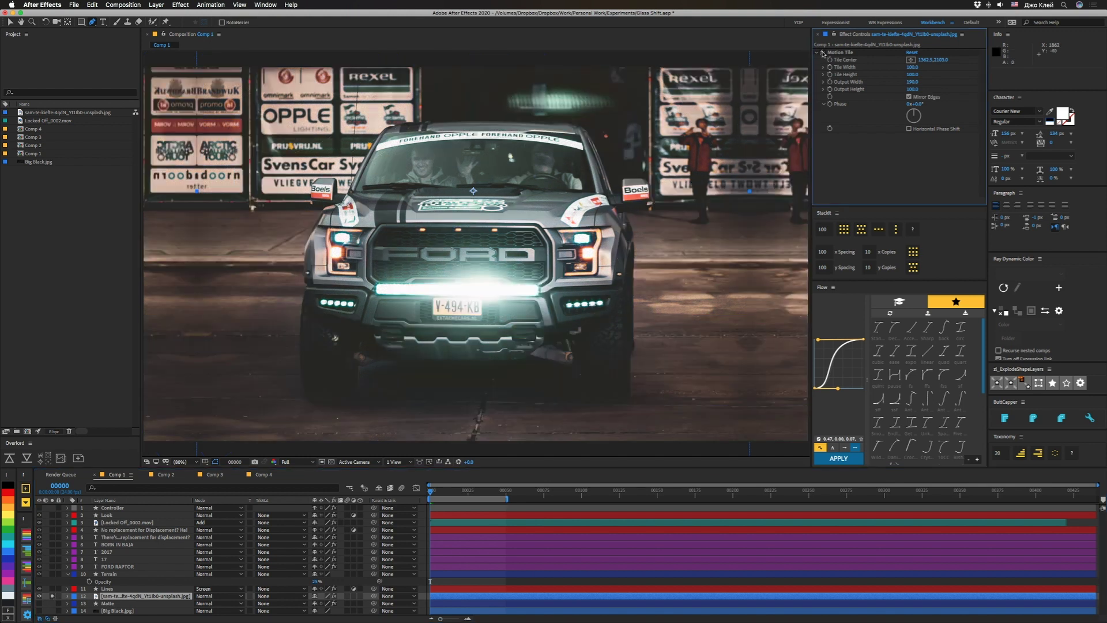
left_click(823, 52)
left_click(823, 52)
left_click(54, 596)
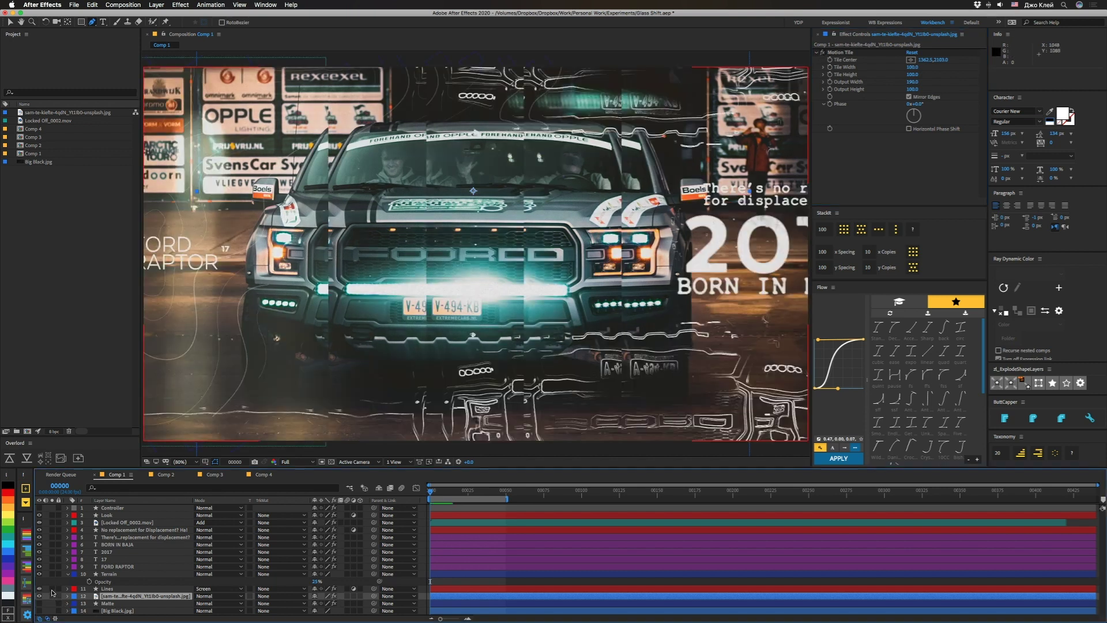
Step: Solo the Lines layer together with the truck photo and select Lines
left_click(53, 589)
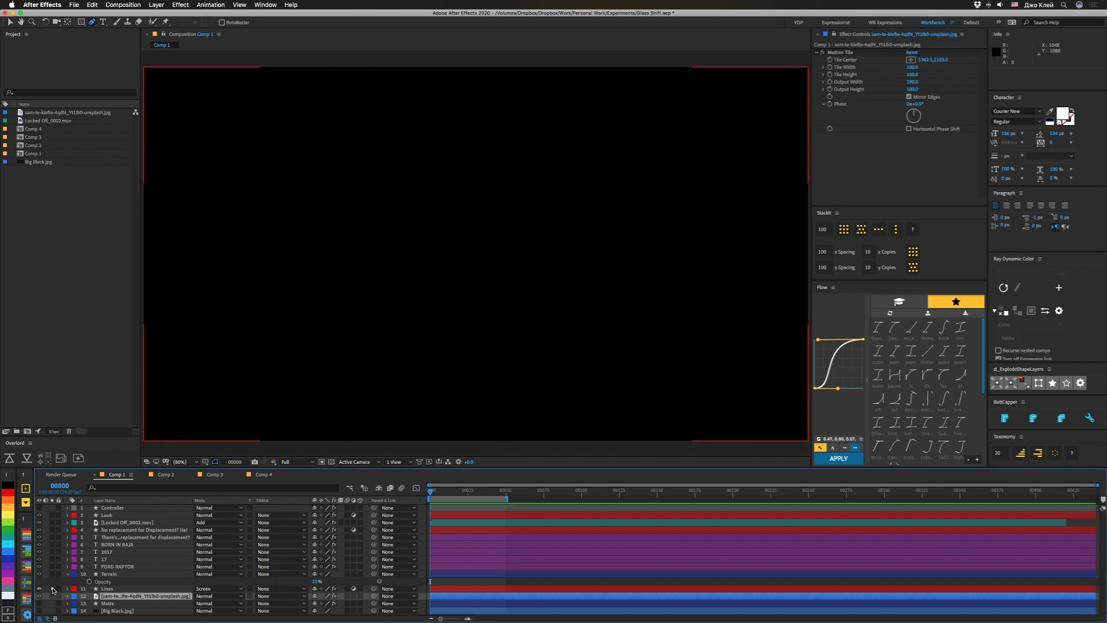
left_click(53, 596)
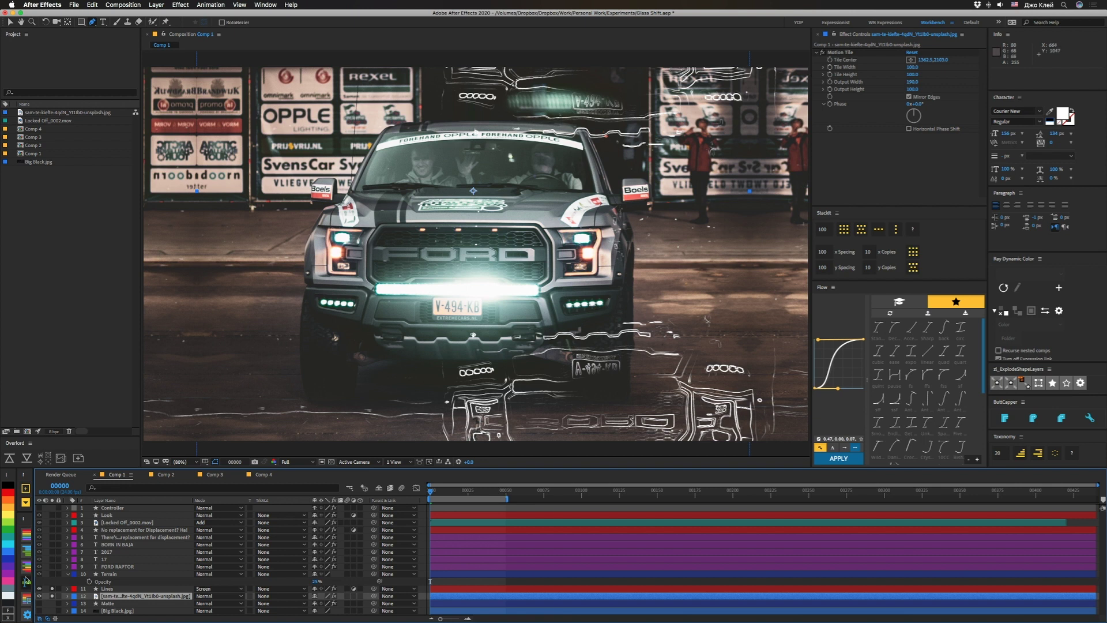
left_click(102, 593)
Step: Test-shift the Lines layer's Motion Tile Tile Center, undo it, and inspect Turbulent Displace
left_click(104, 588)
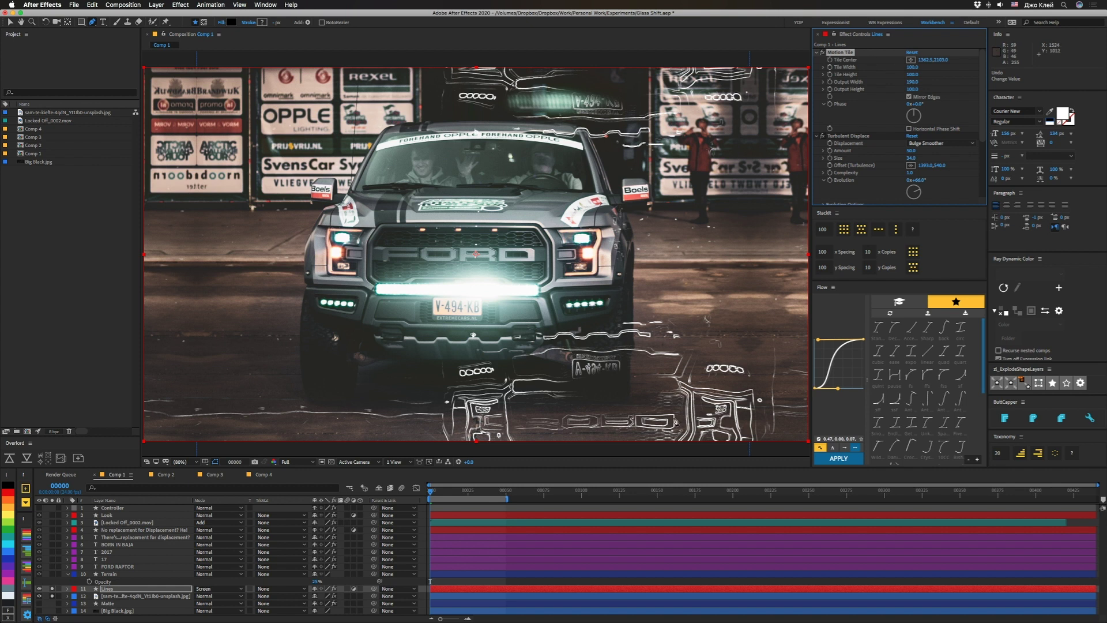
left_click_drag(926, 60, 931, 60)
key("super+z")
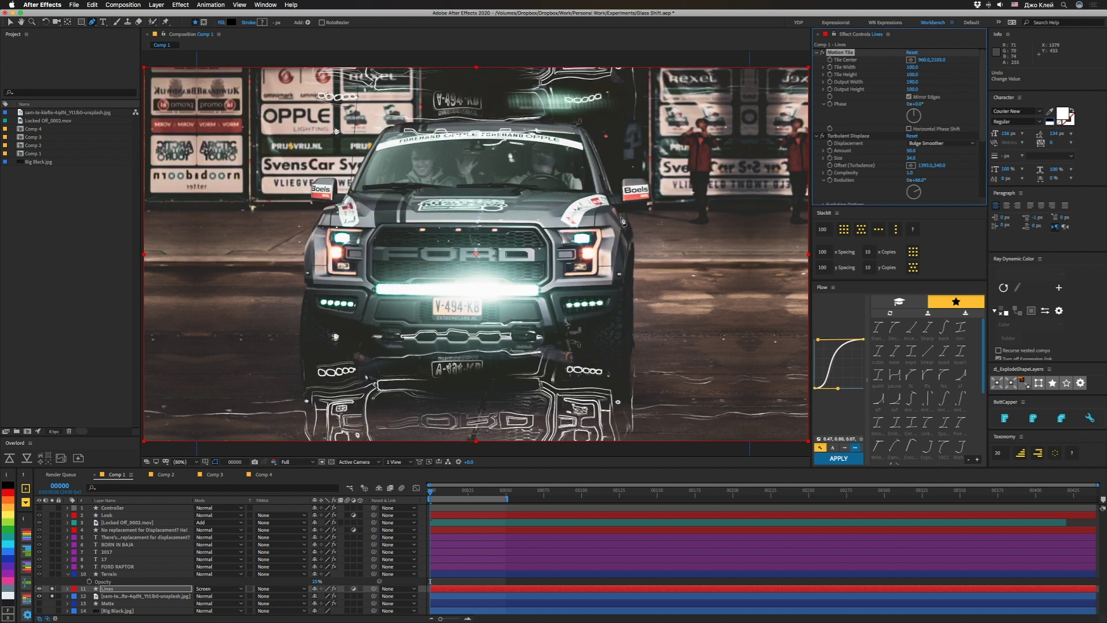
left_click(857, 137)
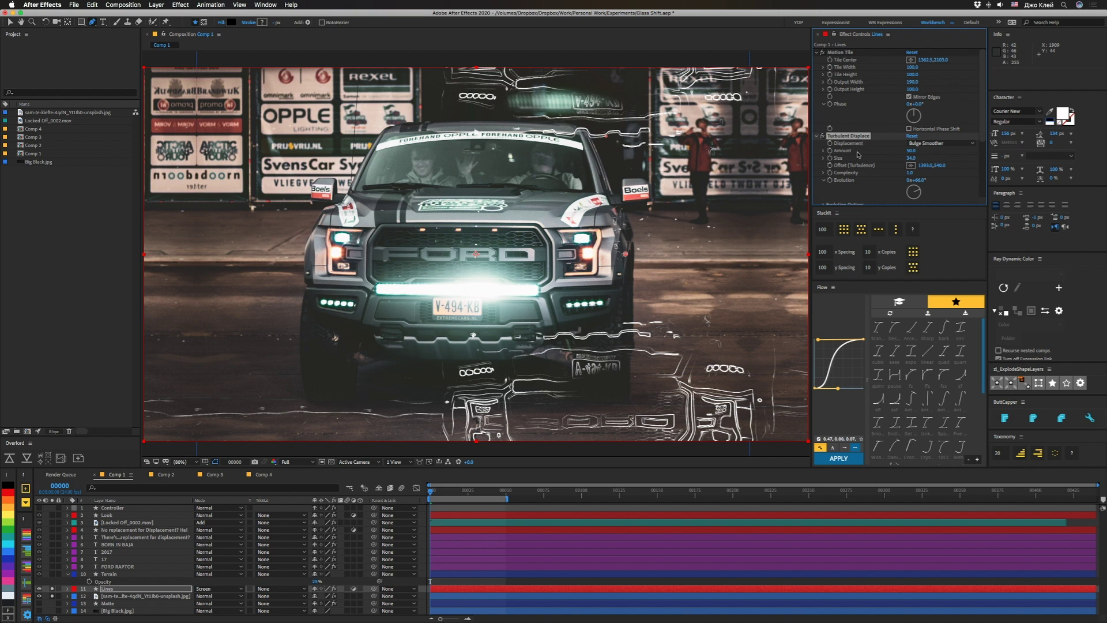
scroll(858, 154, "down", 4)
left_click(849, 142)
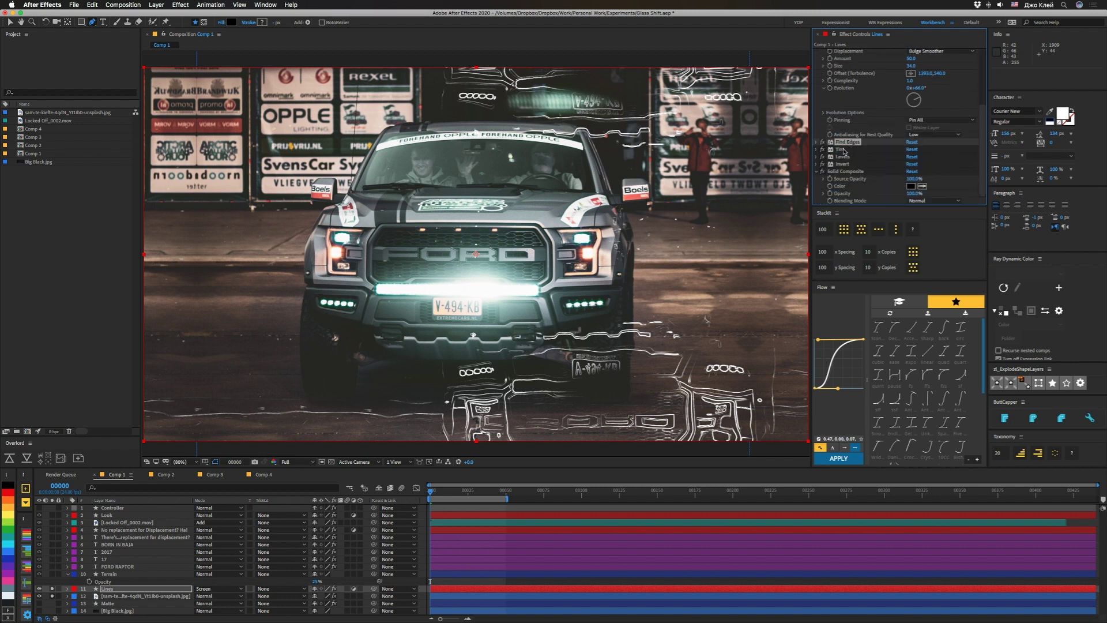
left_click(843, 150)
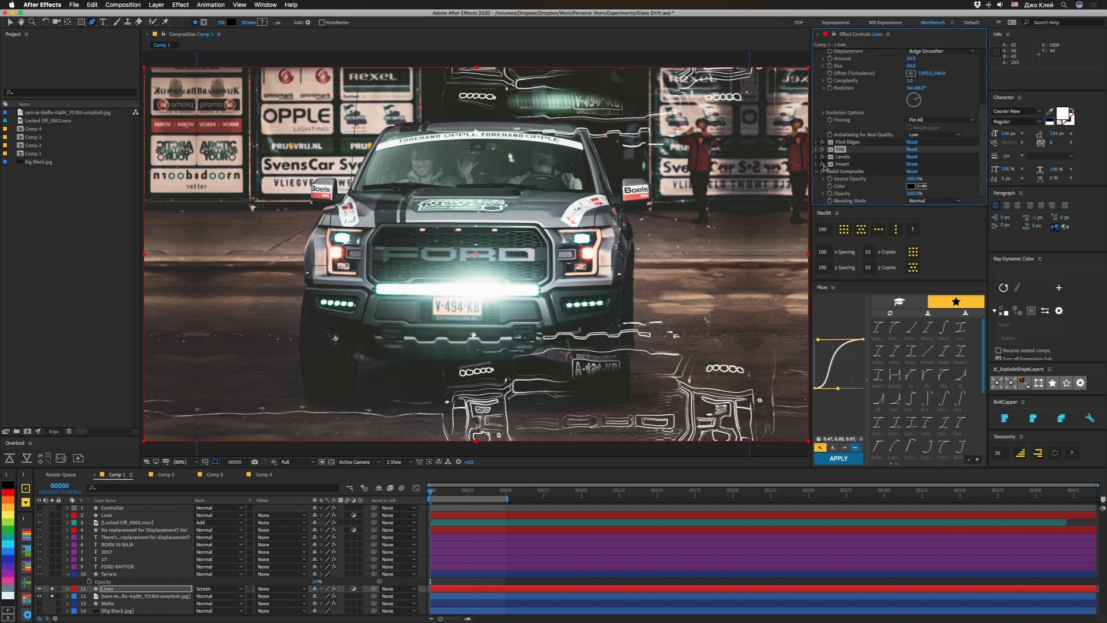
left_click(834, 163)
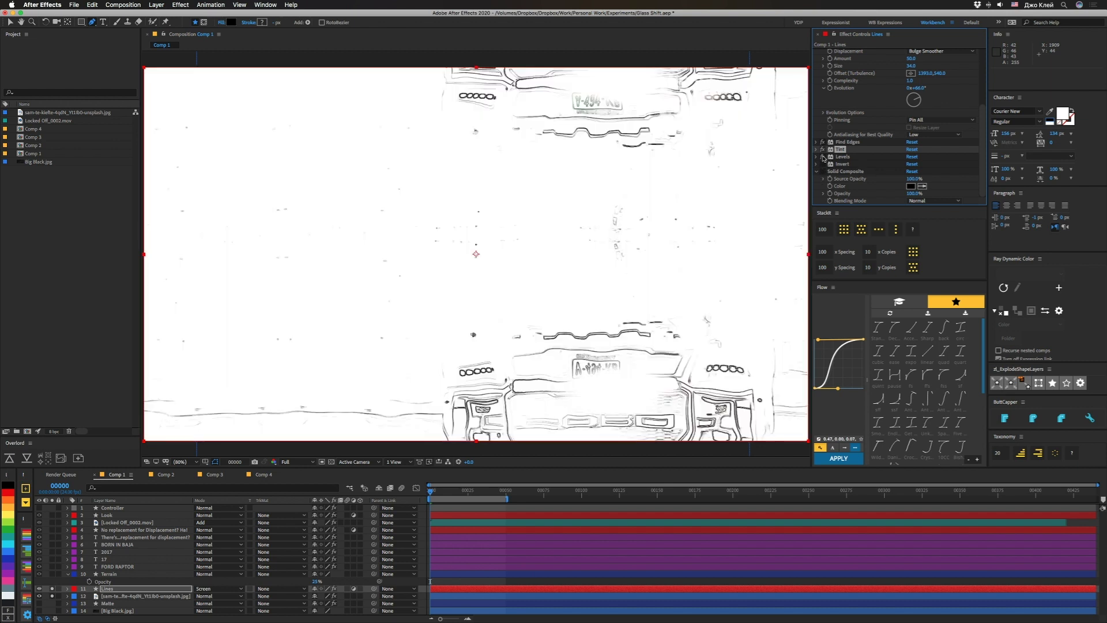
left_click(824, 157)
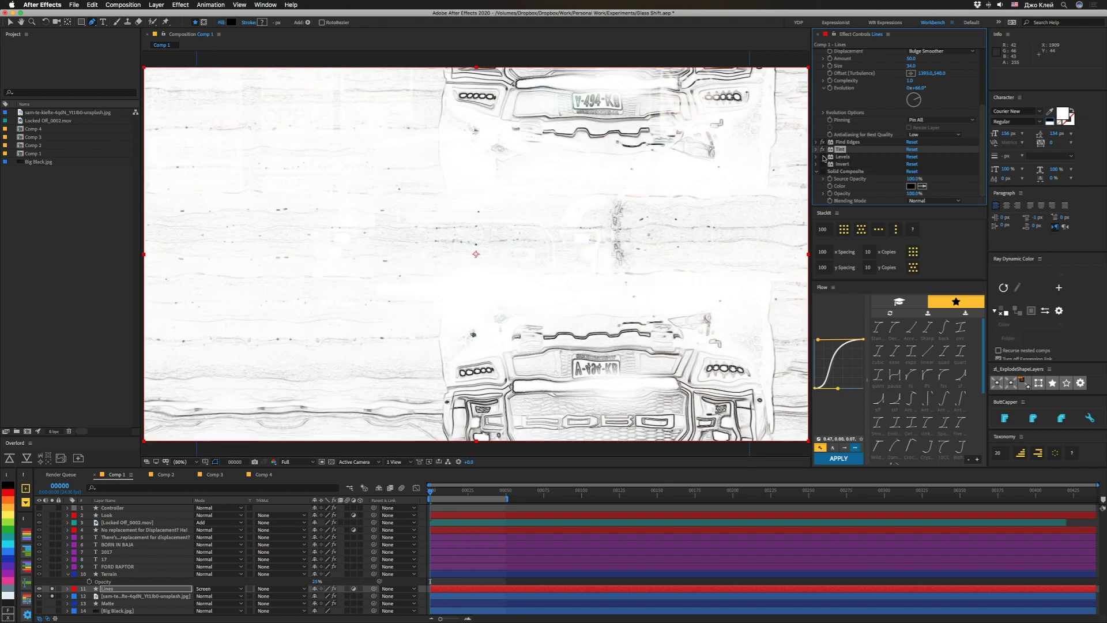
left_click(823, 157)
left_click(823, 156)
left_click(823, 157)
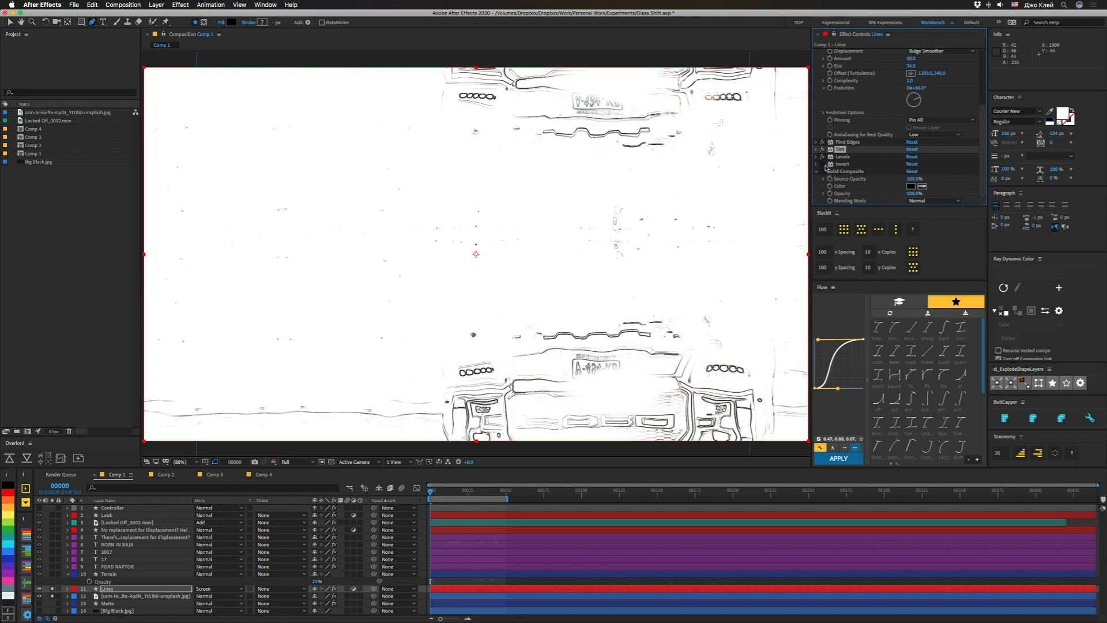
left_click(822, 164)
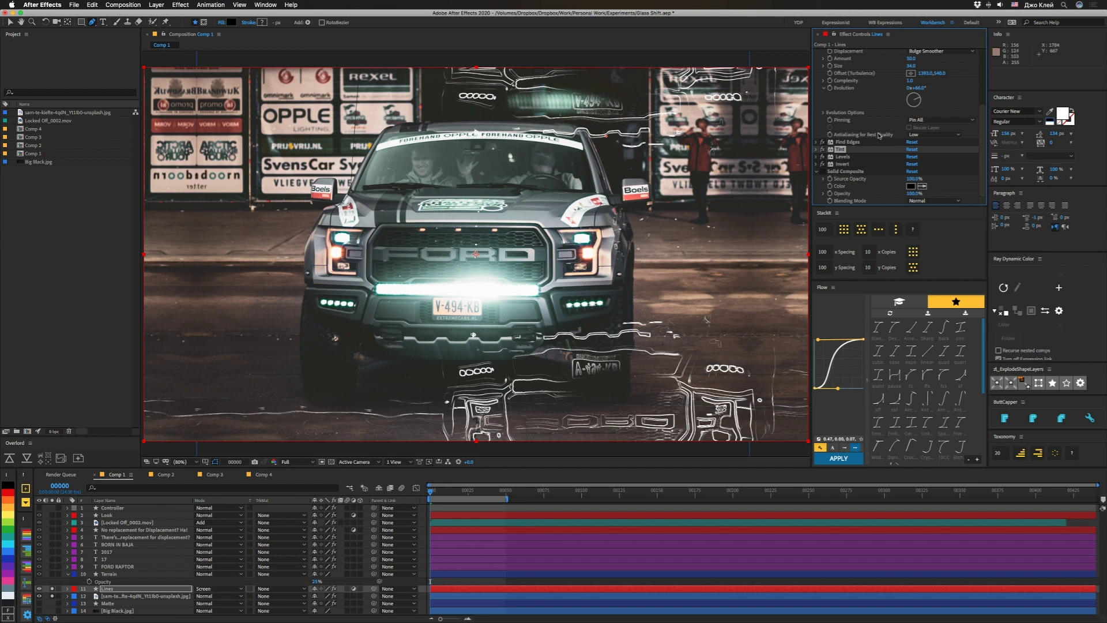
scroll(879, 135, "up", 3)
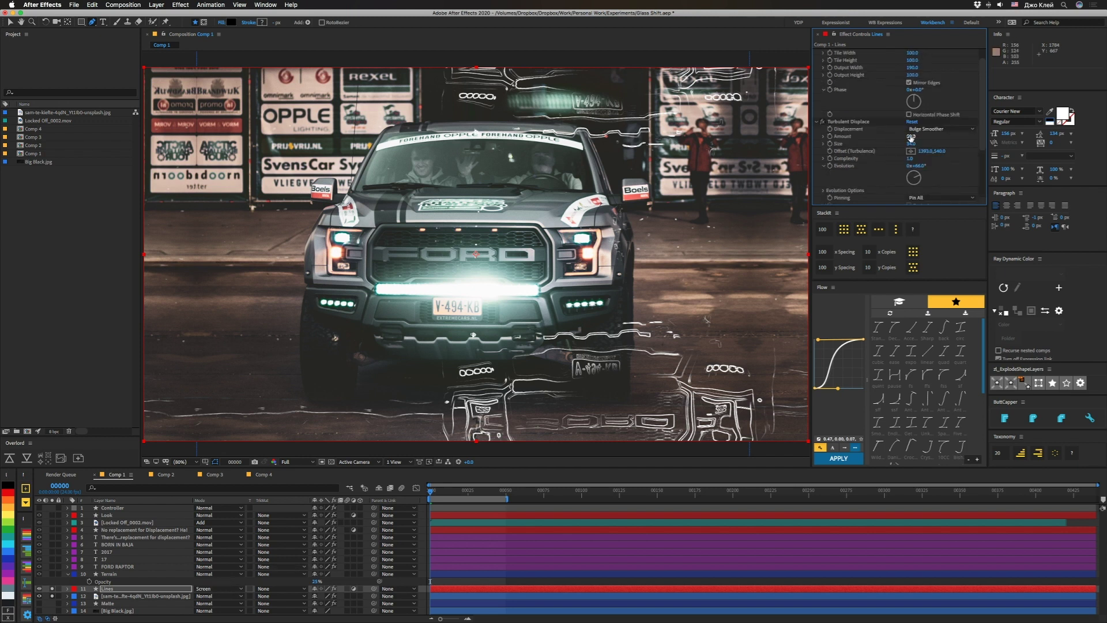
left_click_drag(912, 136, 980, 136)
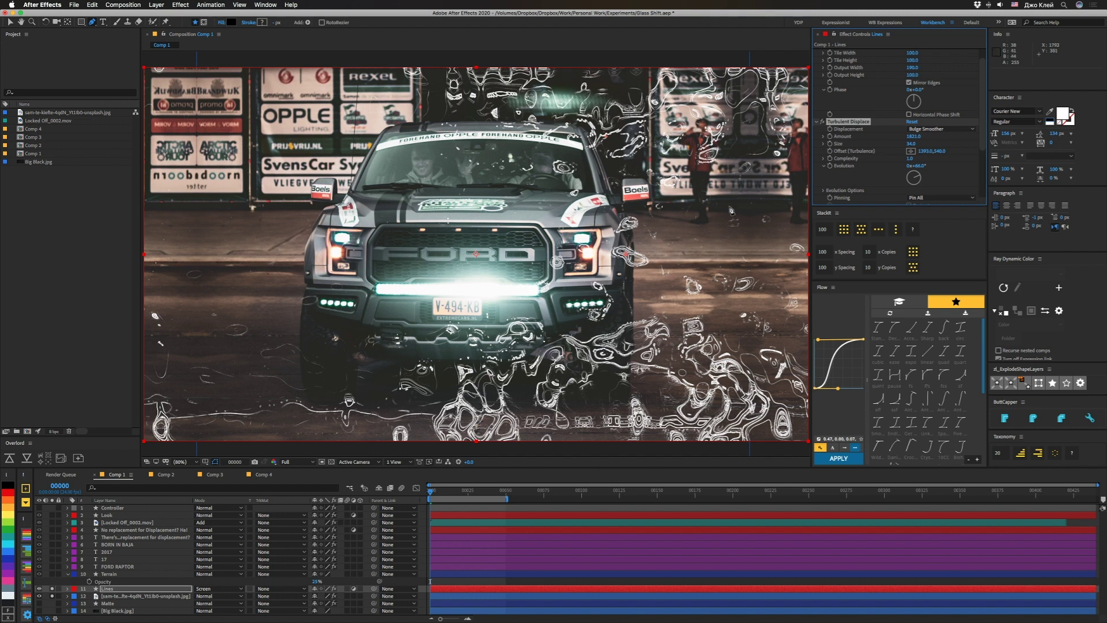
key("cmd+z")
scroll(866, 150, "down", 3)
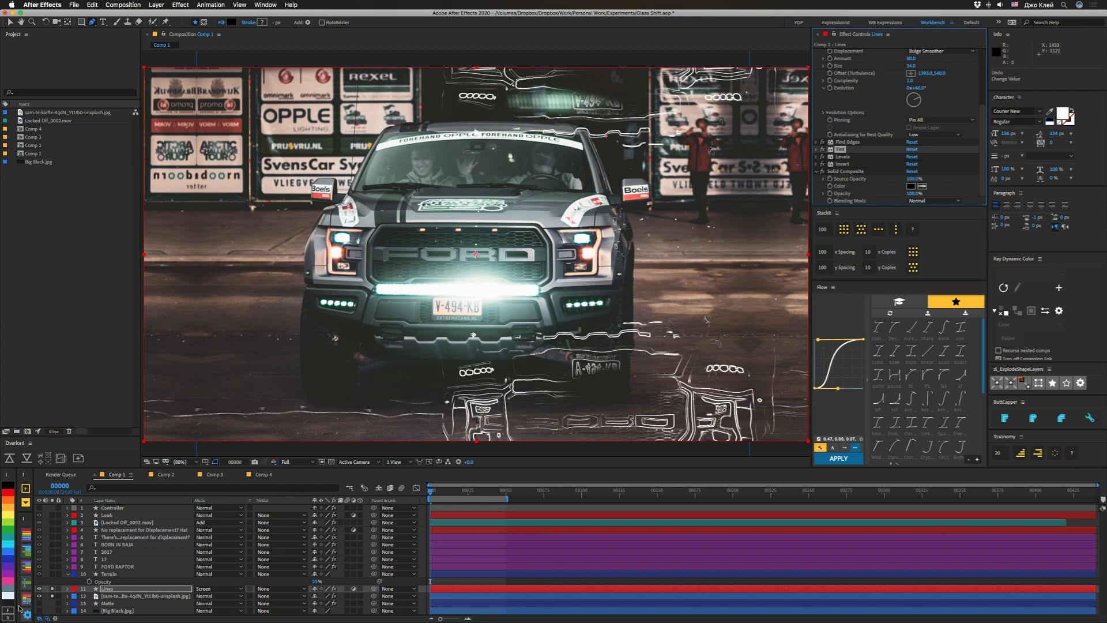
left_click(53, 574)
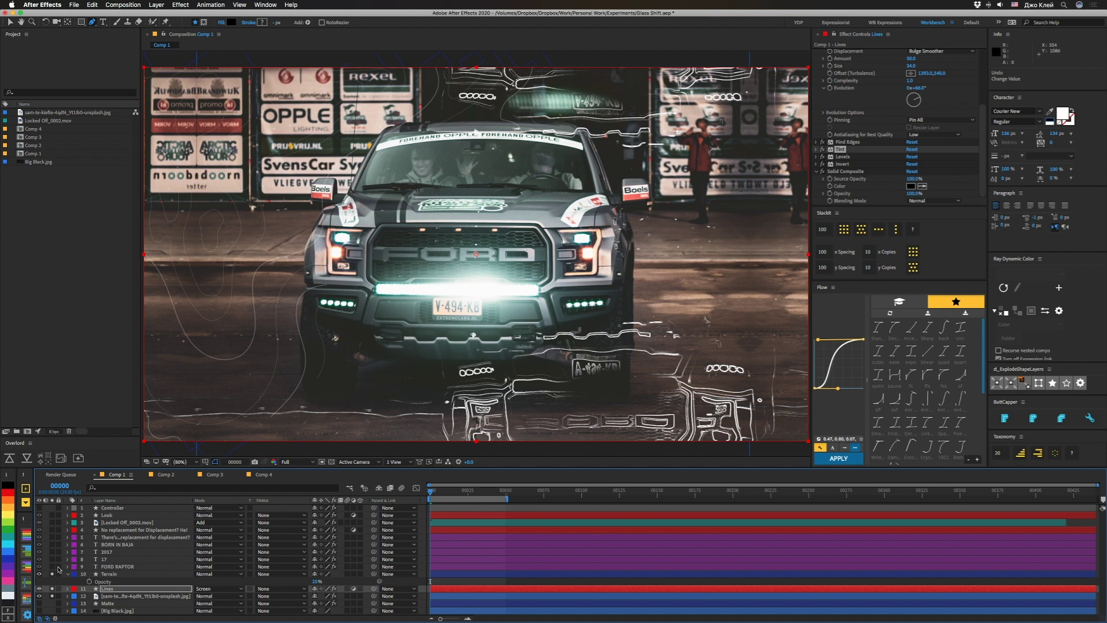
Step: Unhide the FORD RAPTOR text, question text and glitch layer, then show Locked Off_0002.mov's Tint
left_click_drag(52, 568, 53, 544)
left_click(121, 537)
left_click(53, 537)
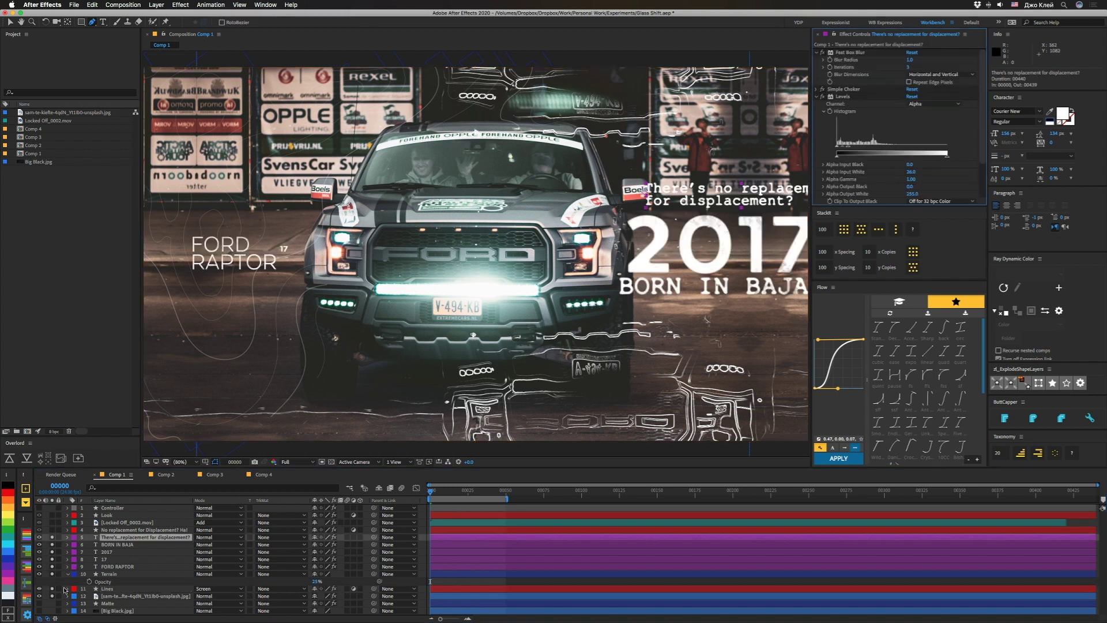
left_click(52, 529)
left_click(115, 529)
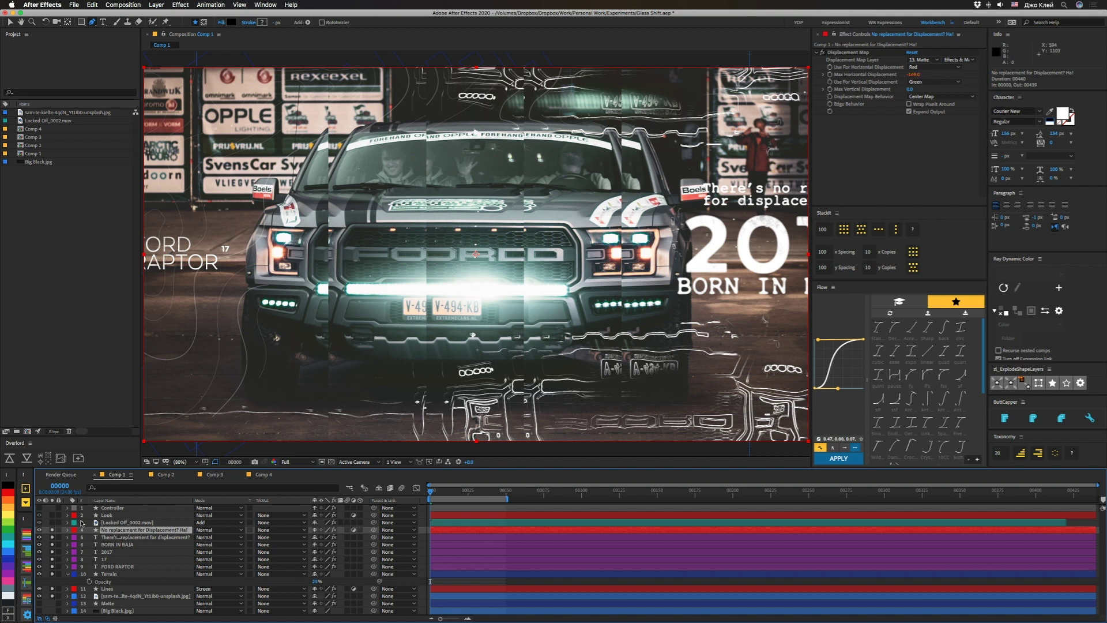
left_click(102, 523)
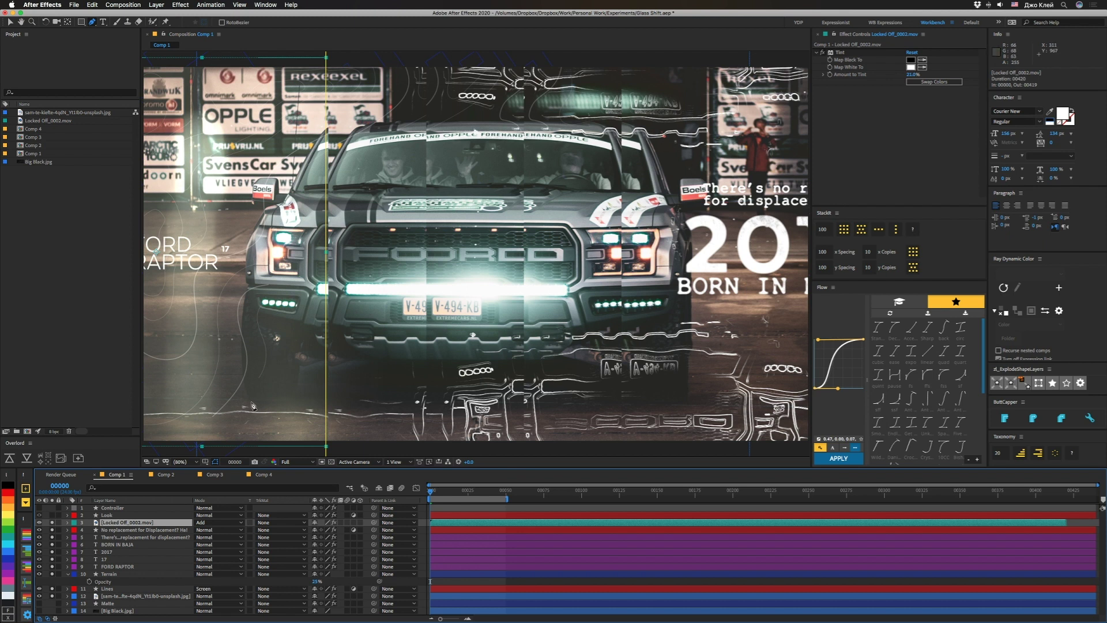
Step: Enable the Look layer's Lumetri Creative grade for a teal-orange look, then select Controller
left_click(106, 516)
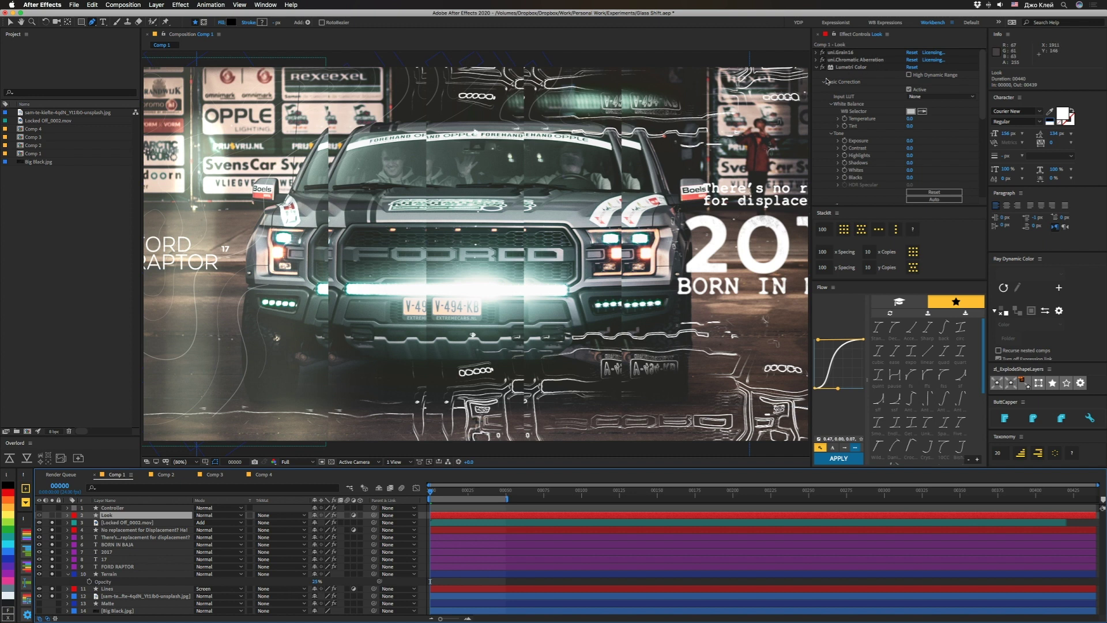
left_click(823, 83)
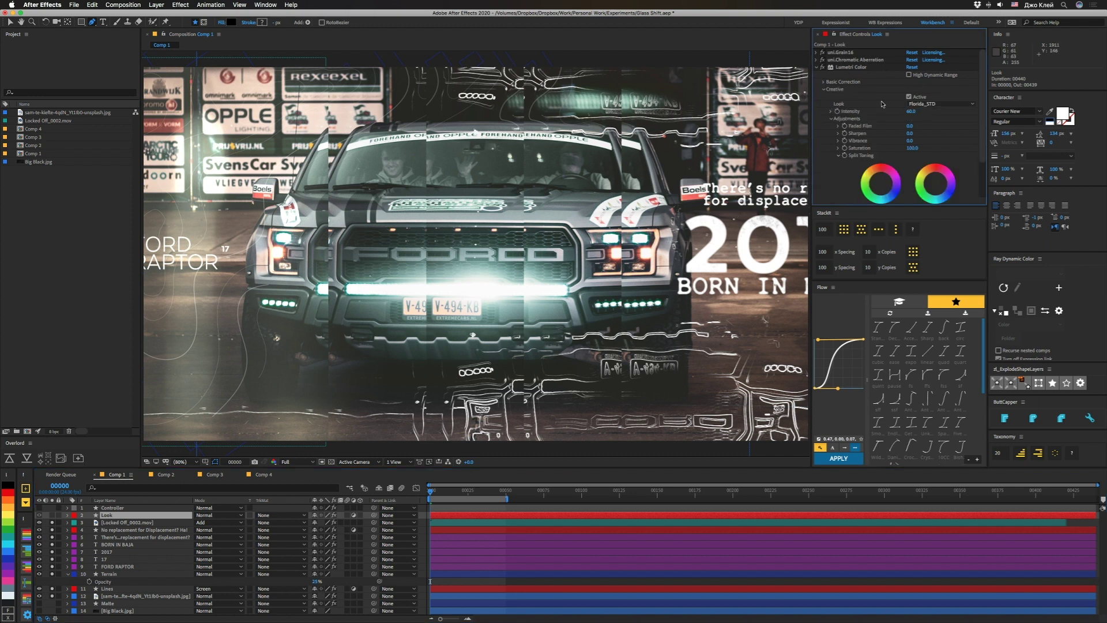
left_click(40, 515)
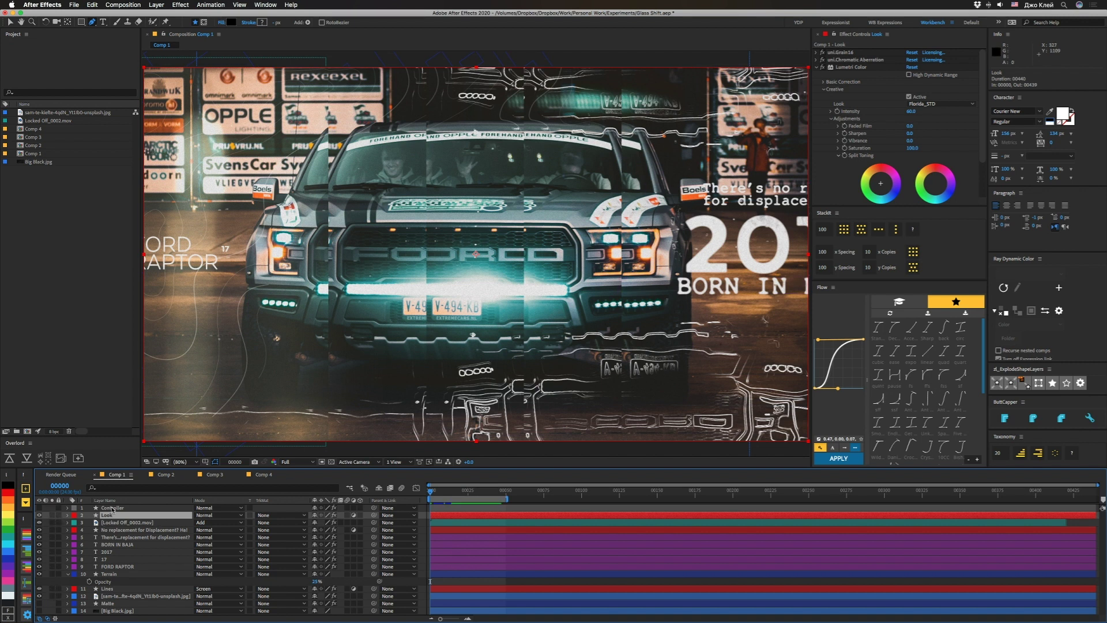
left_click(112, 507)
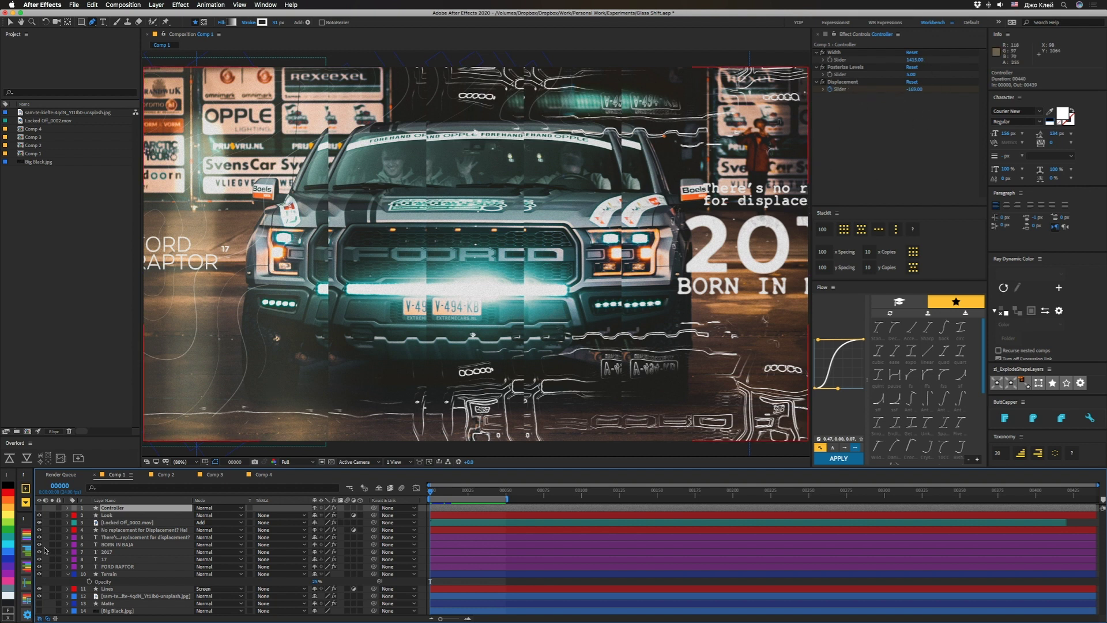
Step: Check the truck photo's Scale, then expose the Controller's Displacement keyframes
left_click(117, 597)
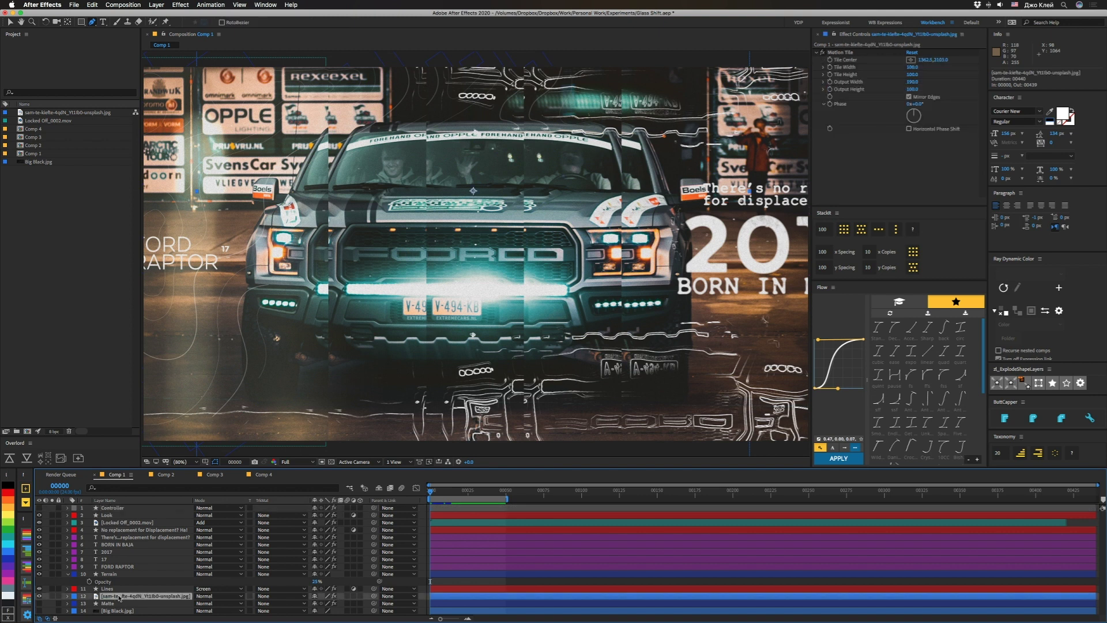
key("s")
left_click(116, 508)
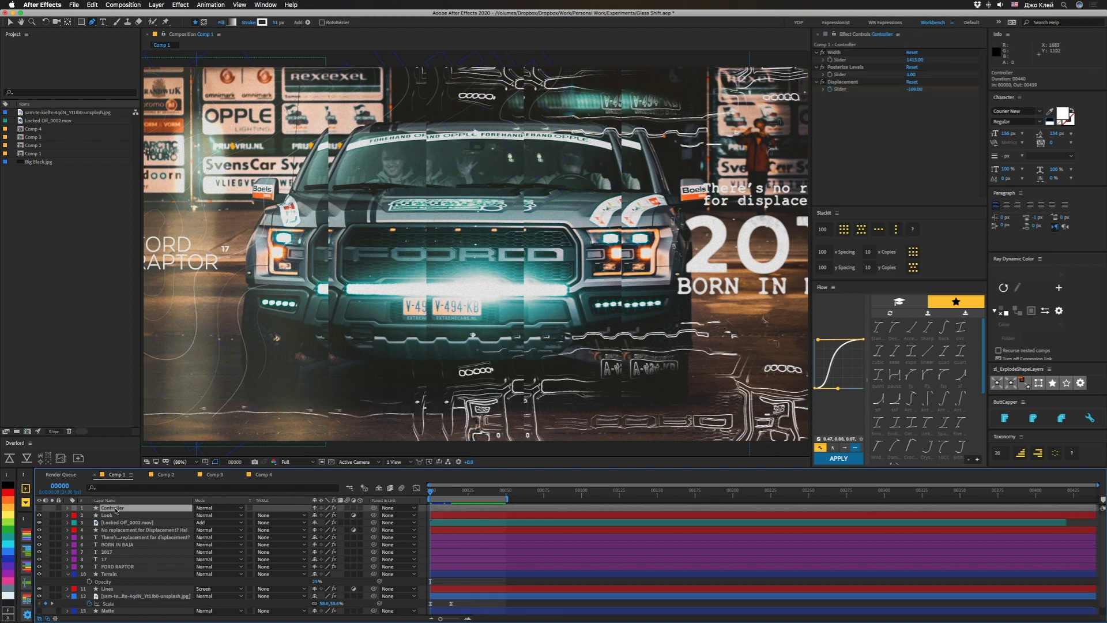
key("u")
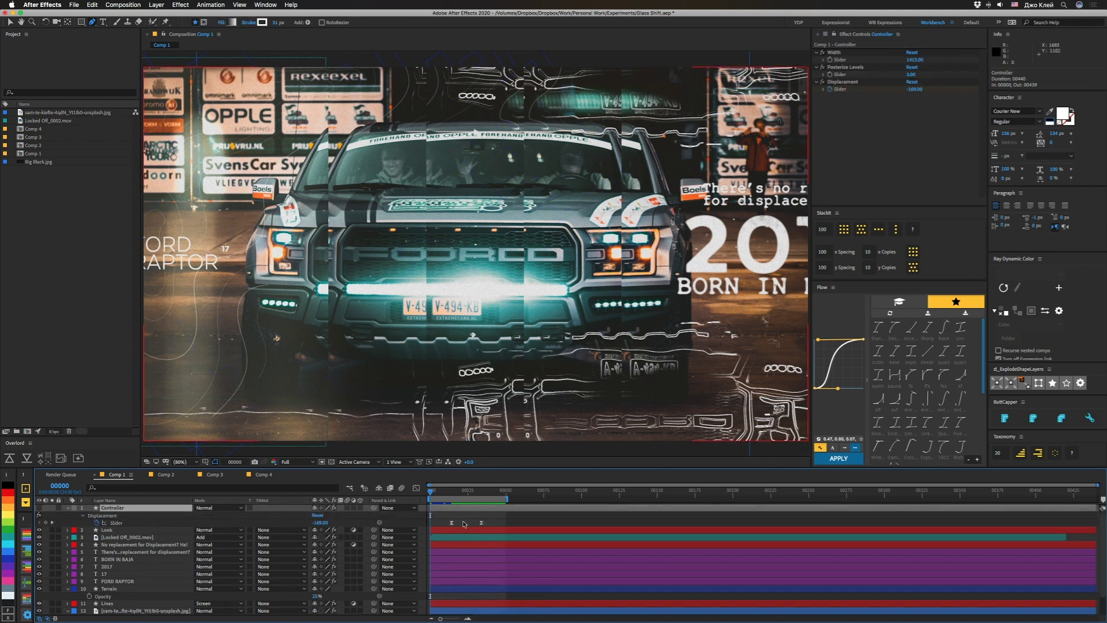
Step: Scrub through frames 36, 22 and 13 to preview the glitch, then return to frame 0
left_click_drag(433, 492, 489, 495)
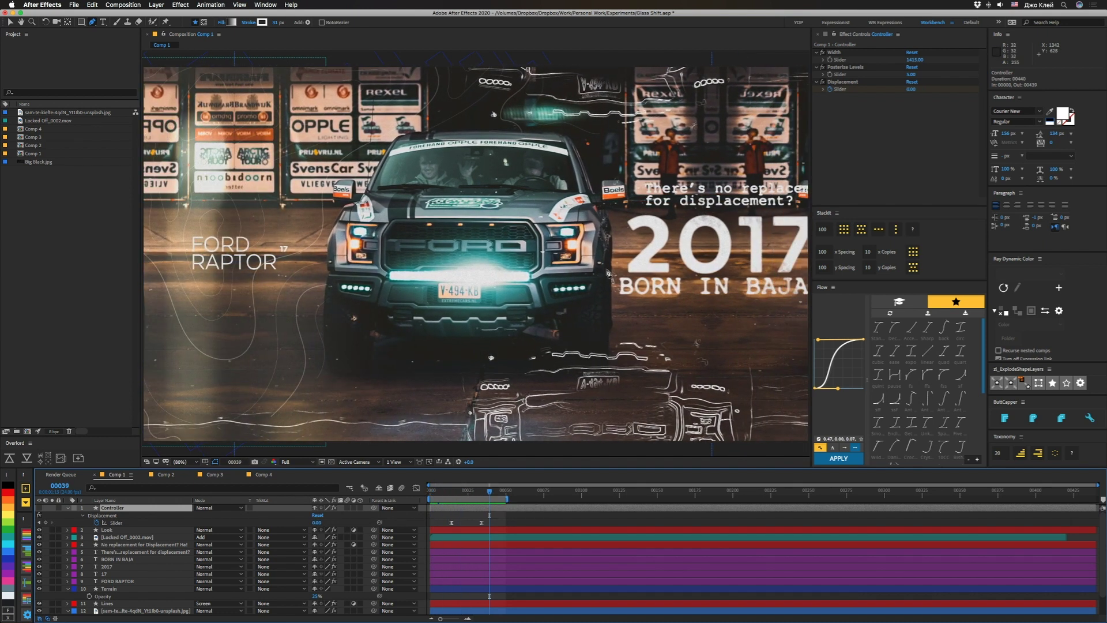
left_click(464, 491)
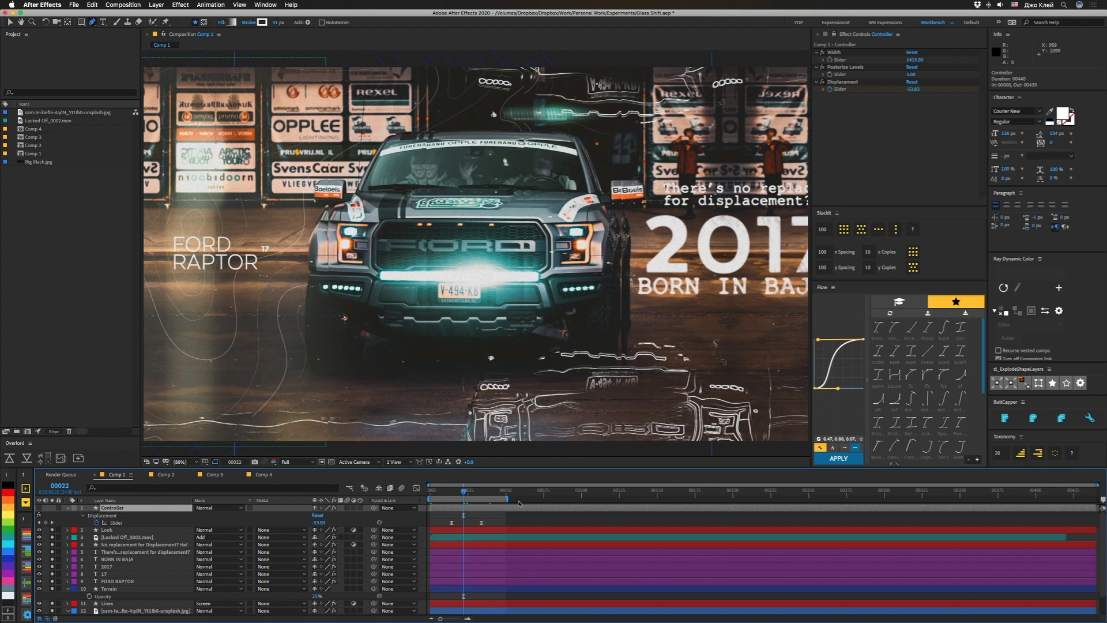
left_click(450, 492)
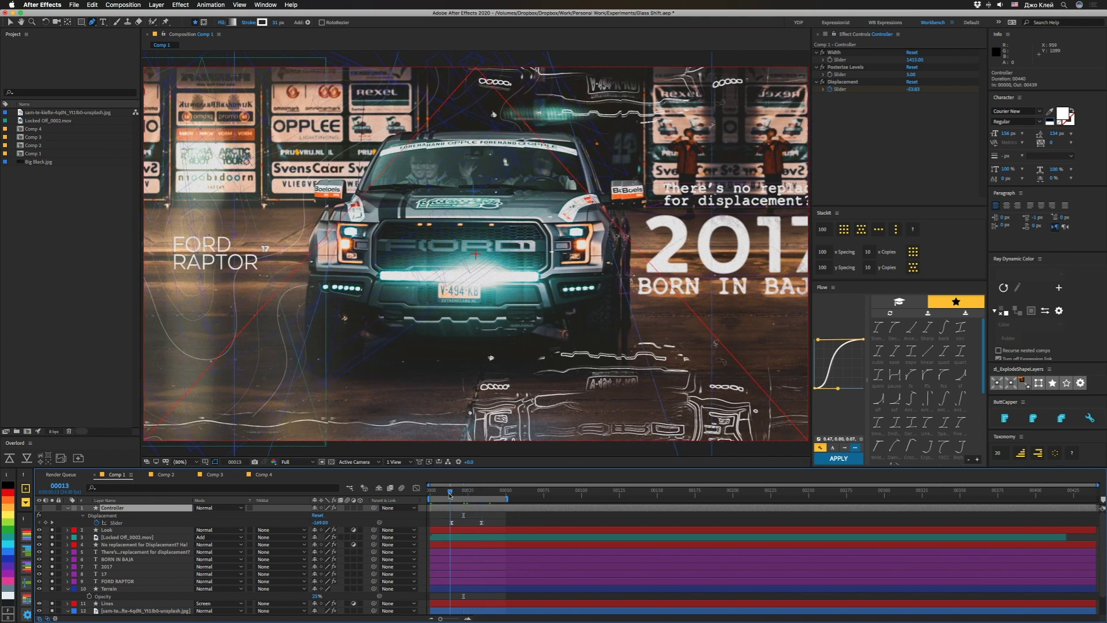
key("Home")
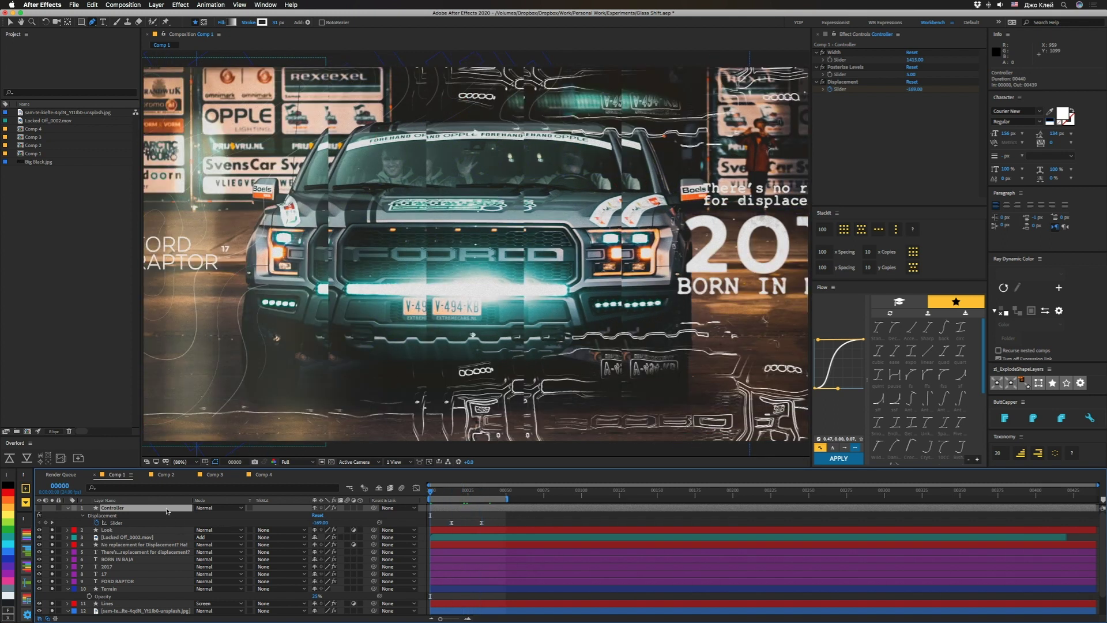
Step: Try Controller Posterize Levels at 9, then undo back to 5
left_click(912, 79)
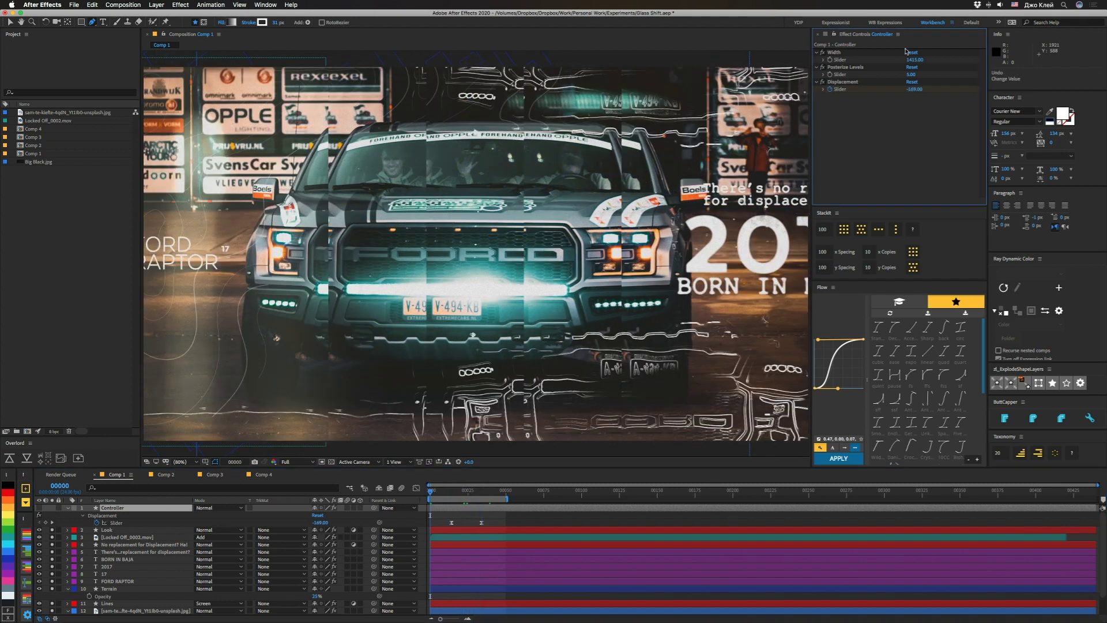
left_click(912, 75)
type("9")
key("Return")
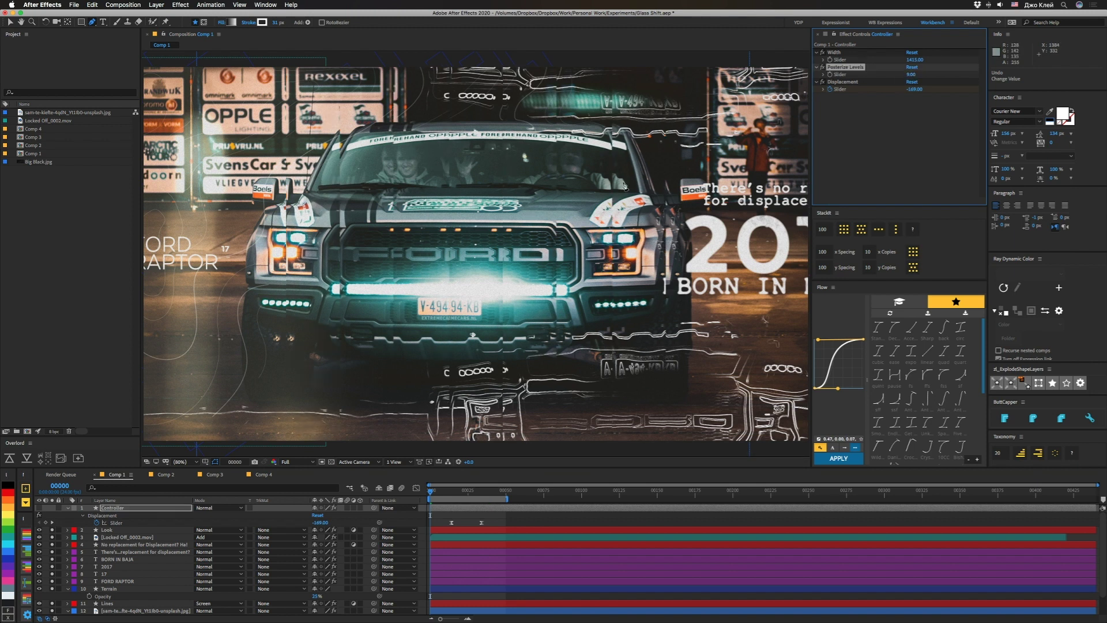
key("super+z")
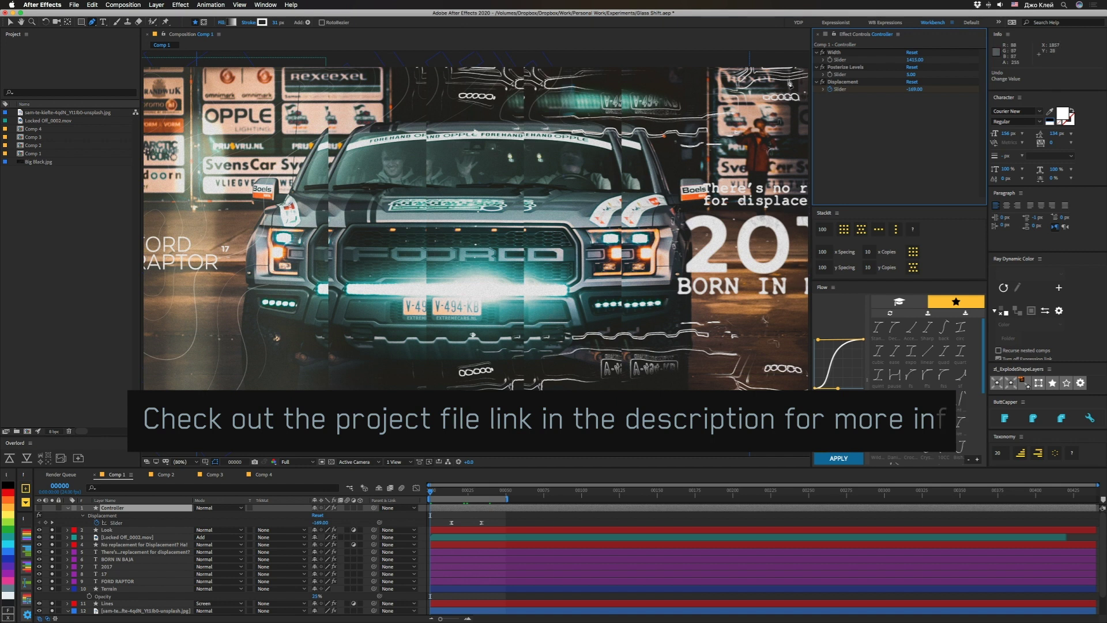
Step: Lower the Controller's slice Width to about 1017 and play back the result
left_click_drag(915, 59, 844, 71)
left_click_drag(910, 64, 870, 66)
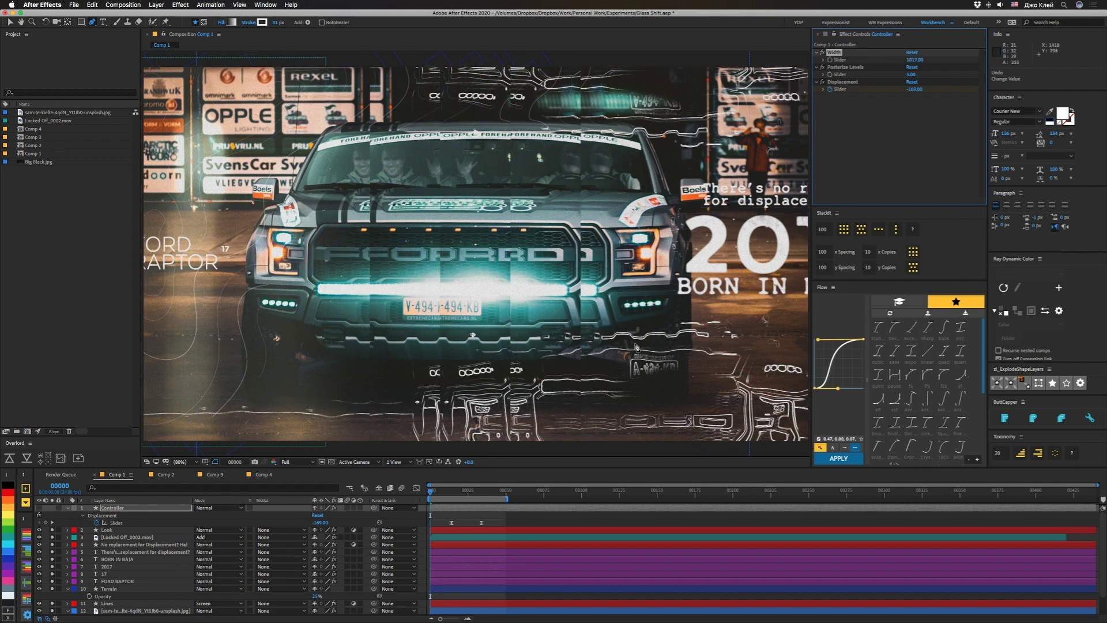
key("space")
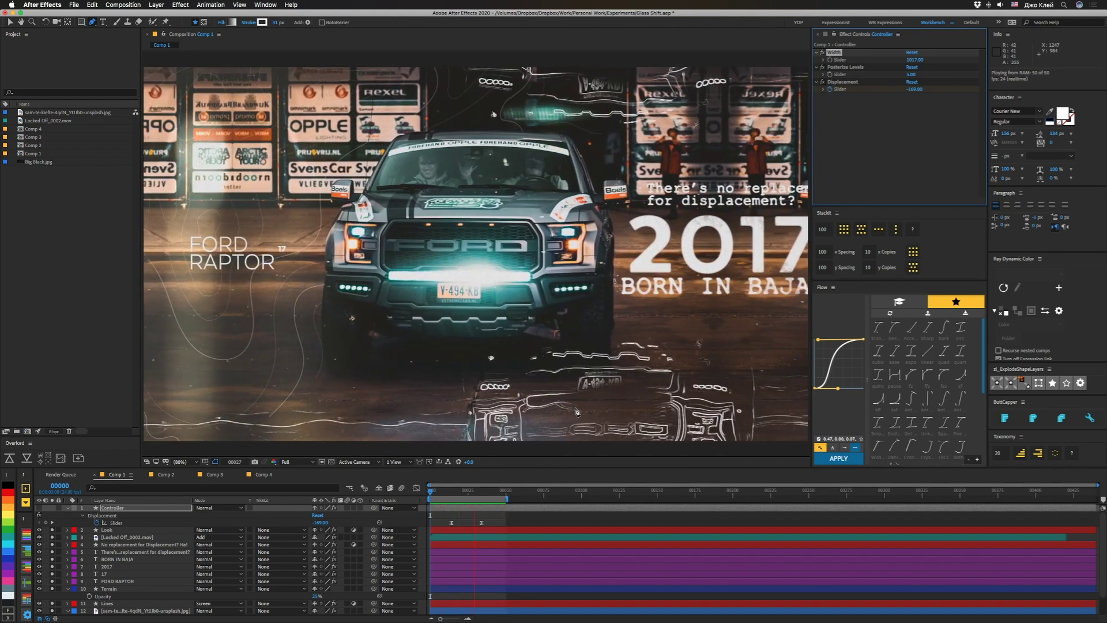
key("space")
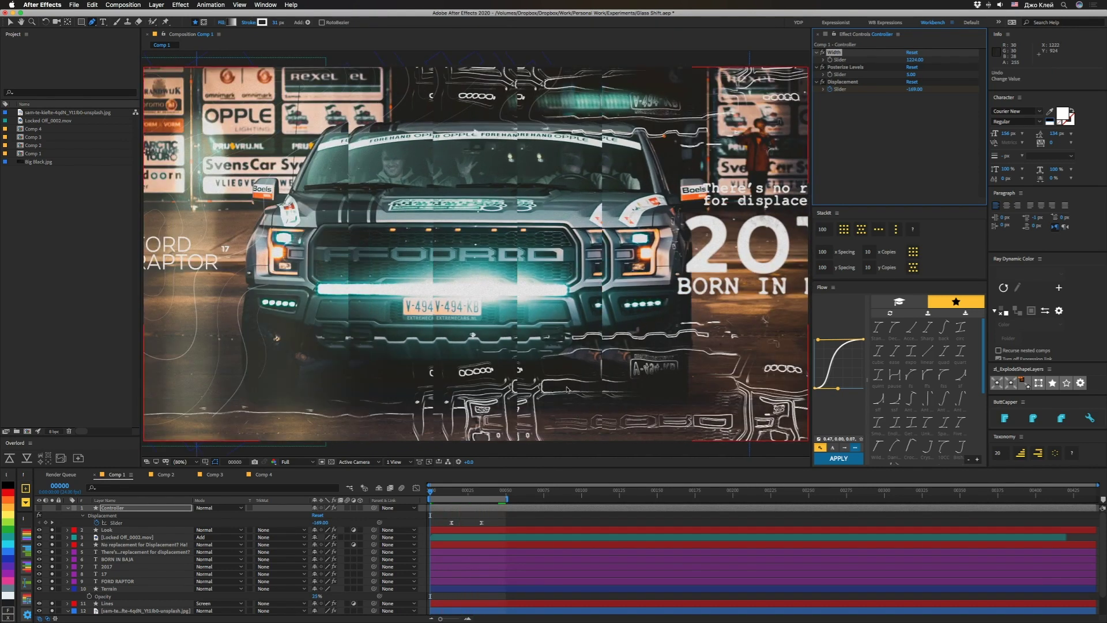
left_click(565, 391)
key("space")
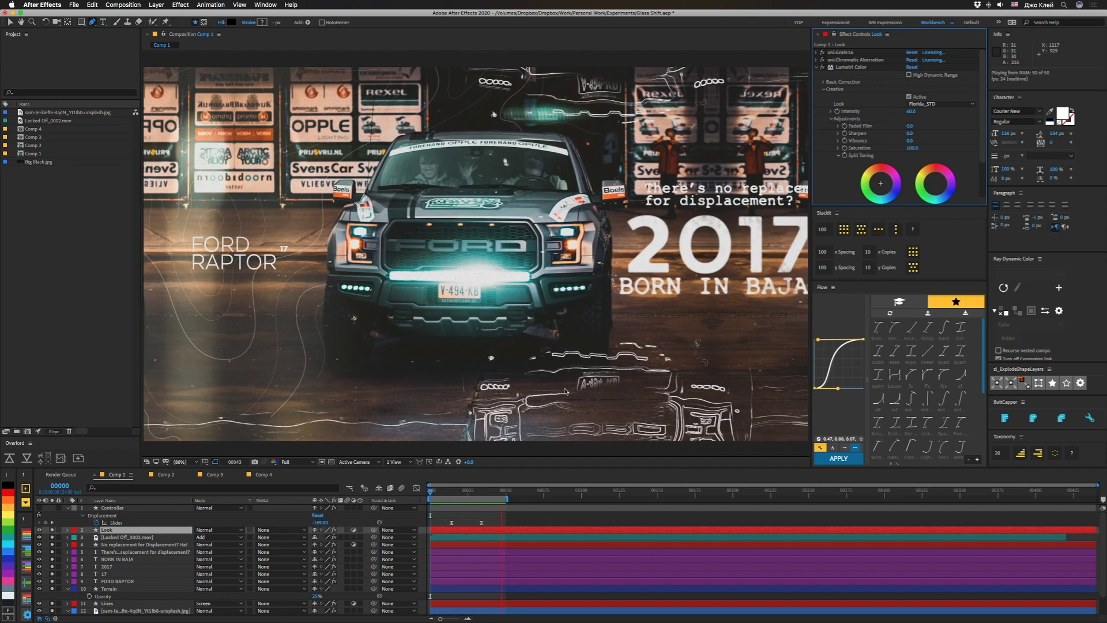
key("space")
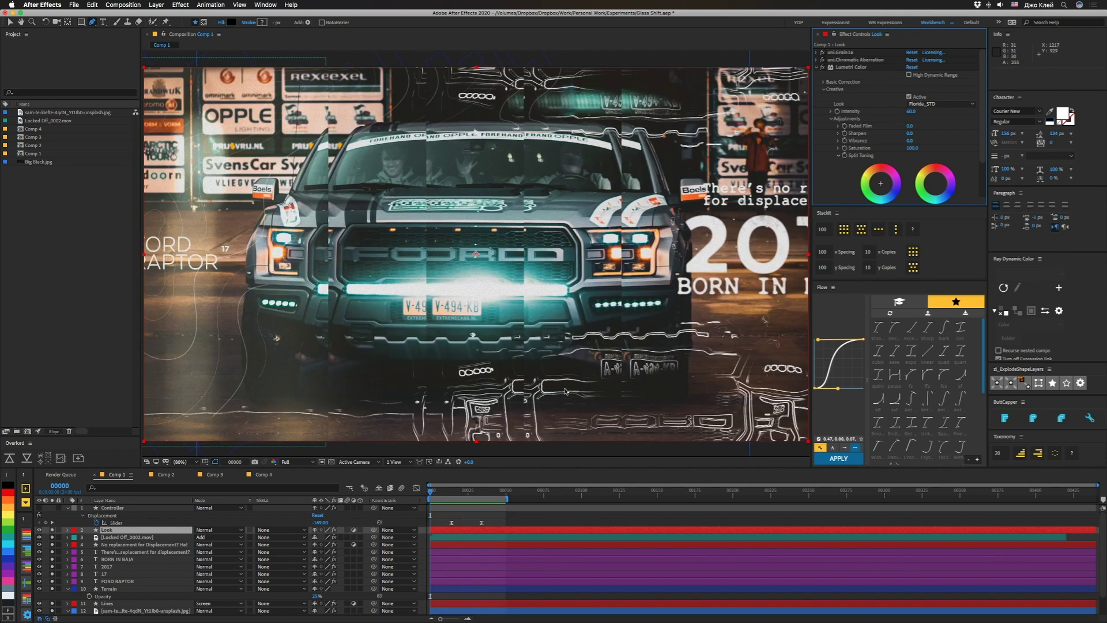
left_click(166, 474)
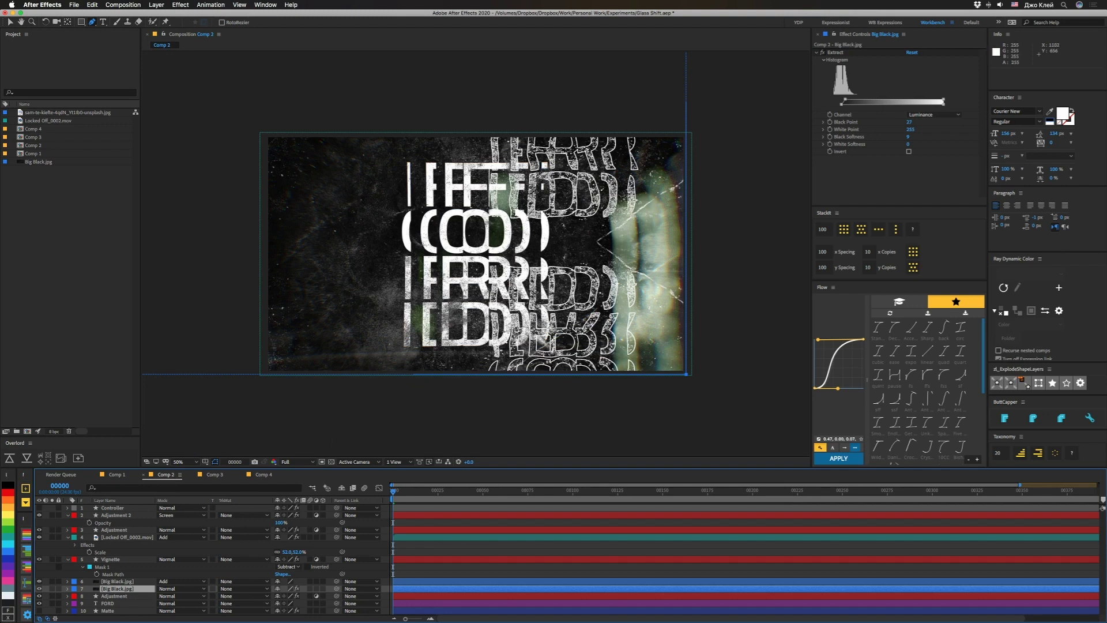
Step: Fit Comp 2's stacked glitched FORD lettering to the viewer
key("shift+slash")
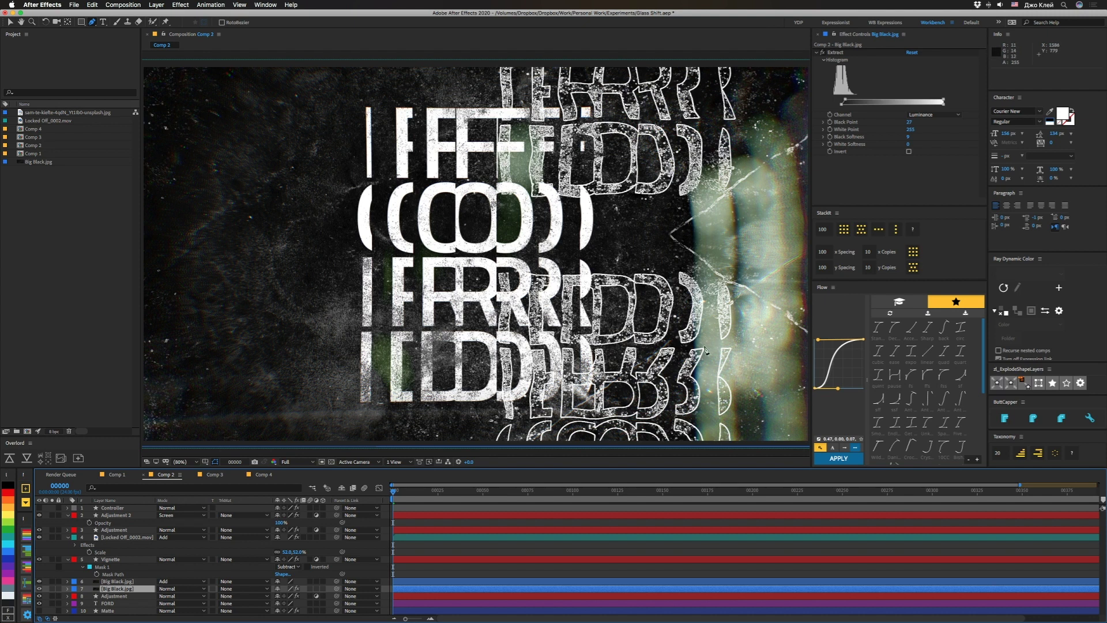
Step: Open Comp 3 fitted to the viewer, then switch to Comp 4
left_click(214, 474)
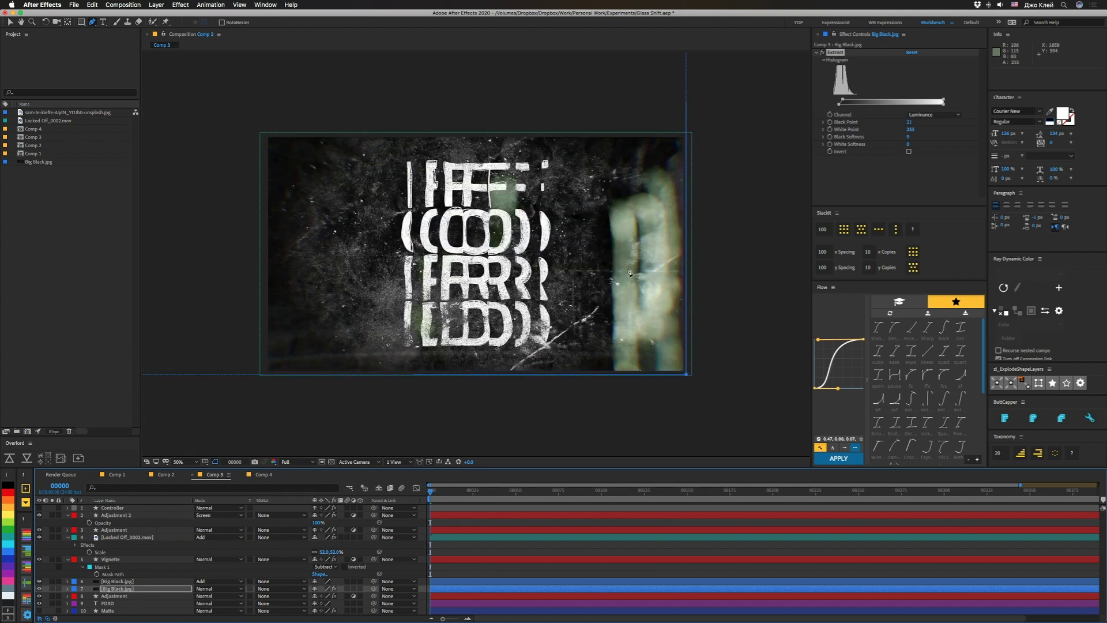
key("shift+/")
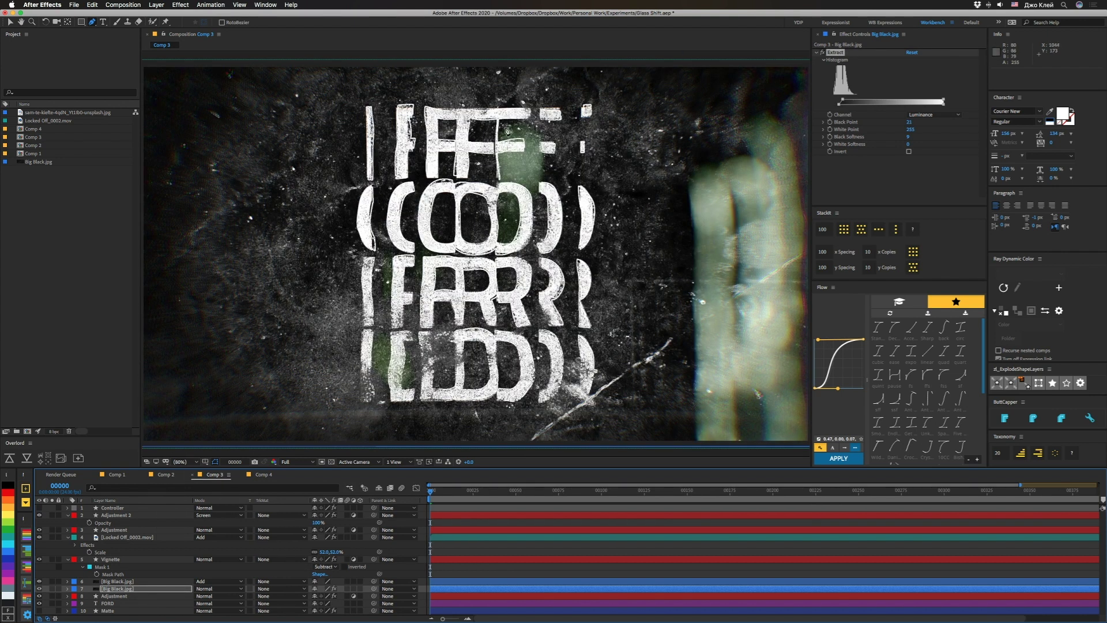
left_click(263, 474)
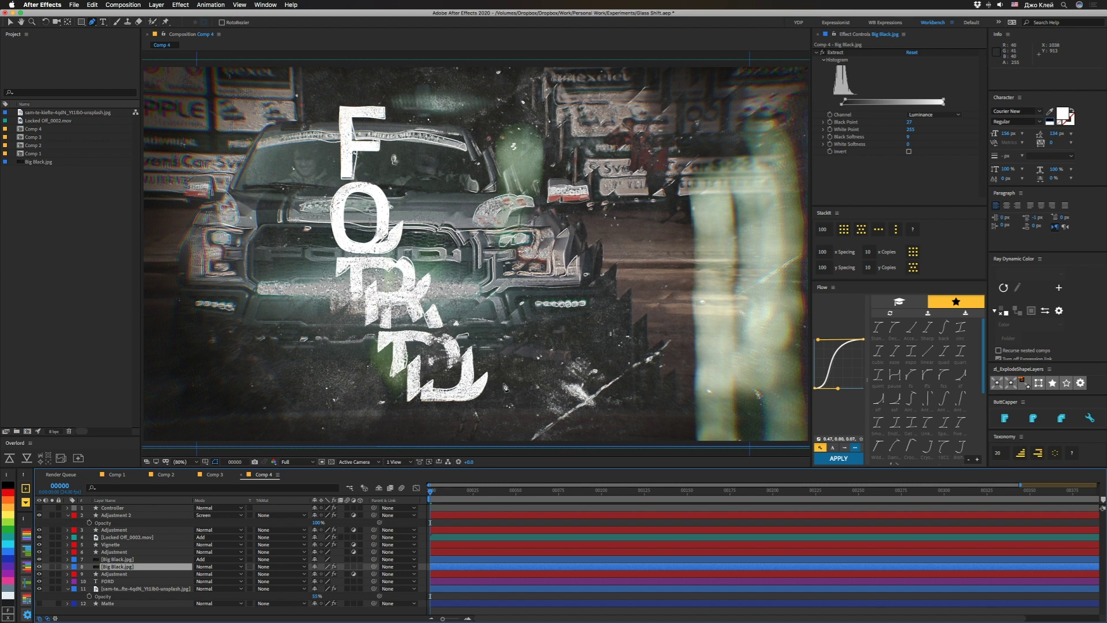
Step: Undo the extra adjustment layer, then try Controller Displacement at -428 and revert to -337
key("ctrl+z")
left_click(114, 508)
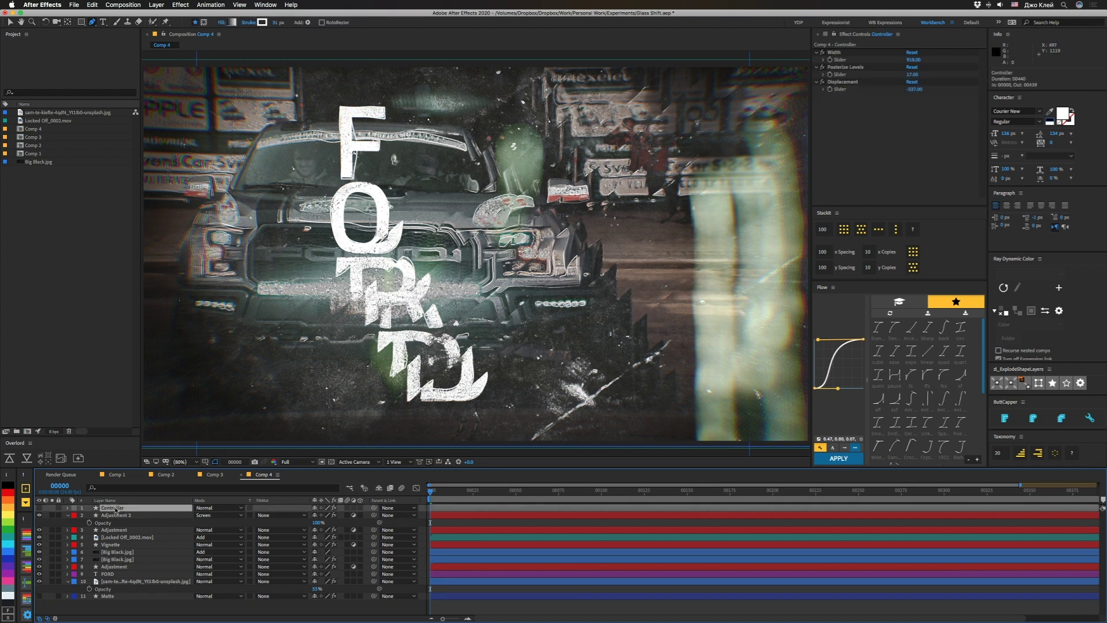
left_click_drag(914, 90, 1028, 89)
key("ctrl+z")
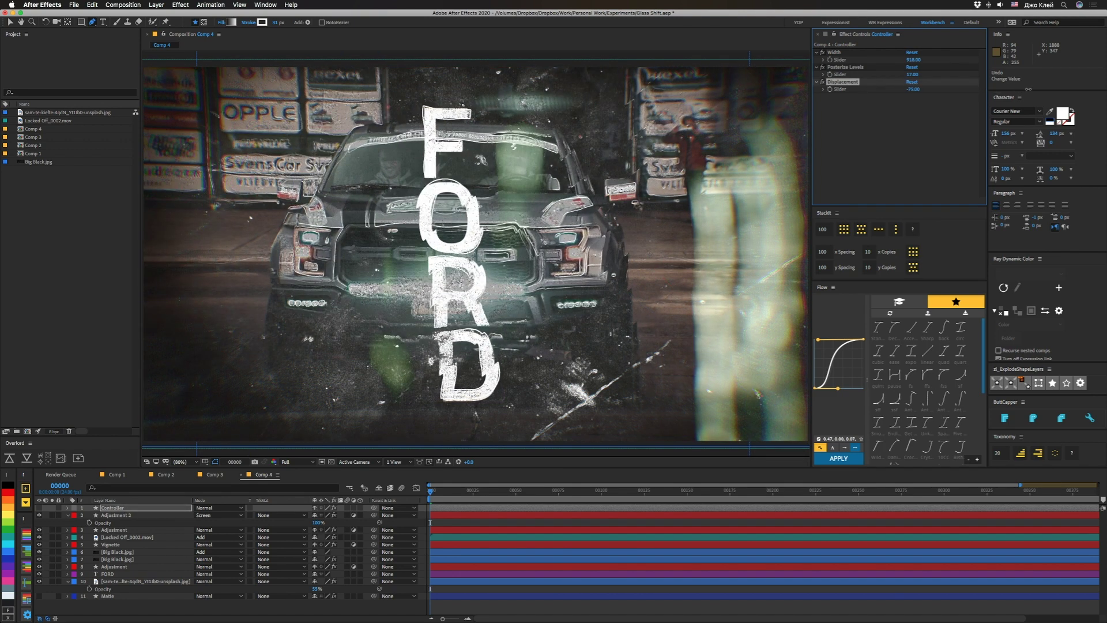